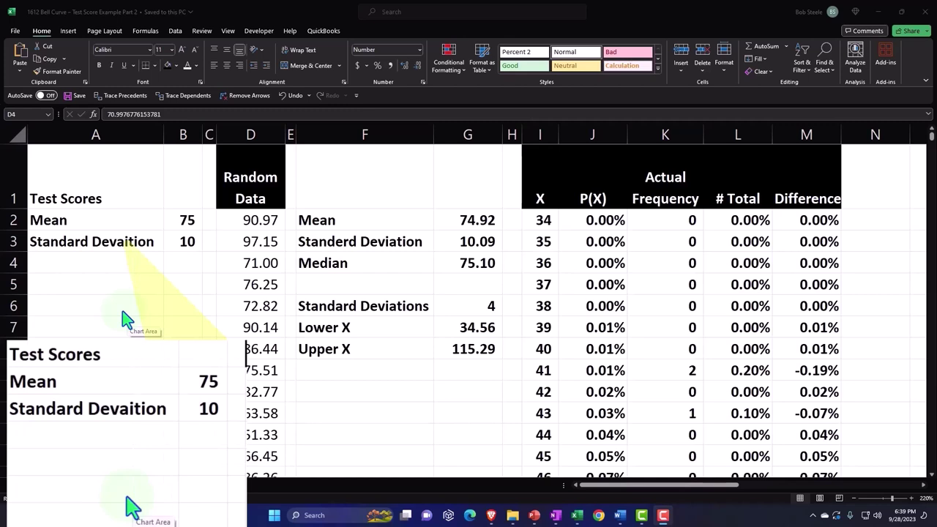
Look over the random data column and the summary statistics labels on the Blank sheet
click(247, 242)
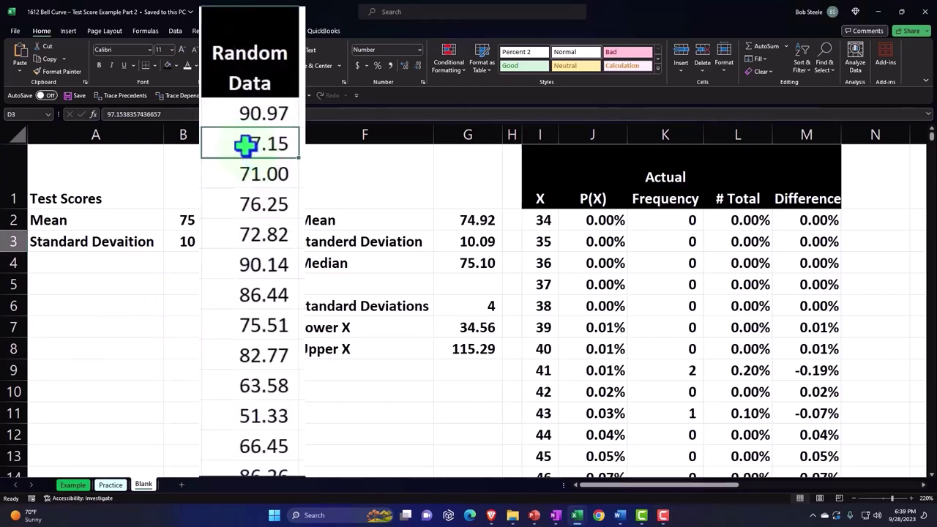
click(176, 31)
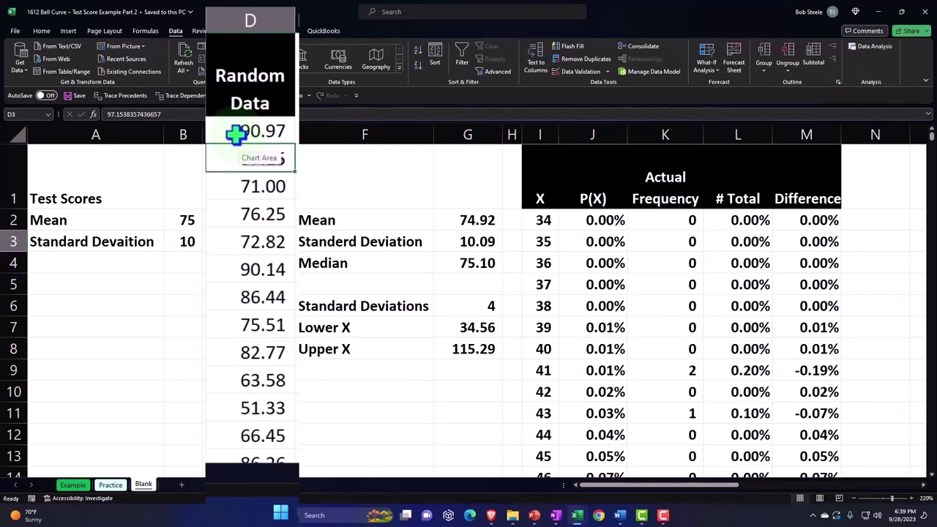
click(325, 256)
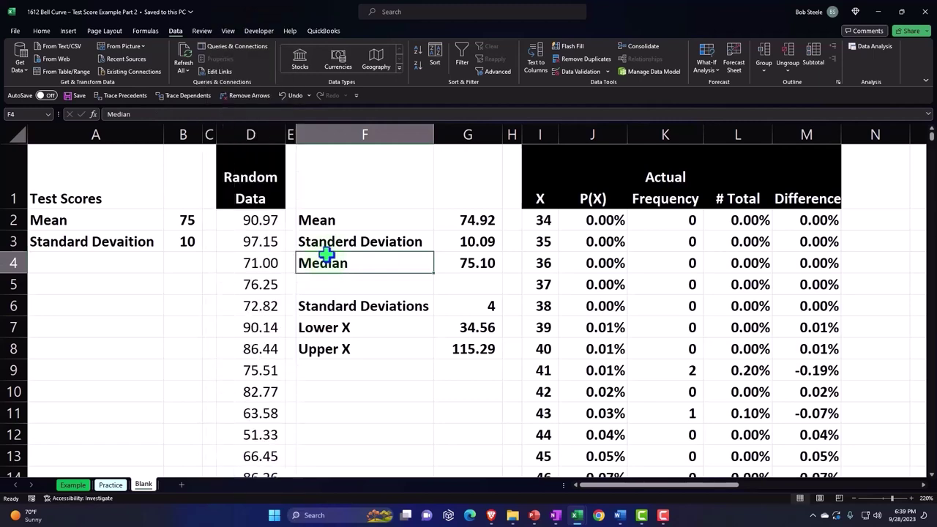
key(Right)
key(Right)
key(Right)
key(Right)
key(Right)
key(Right)
key(Right)
key(Right)
key(Right)
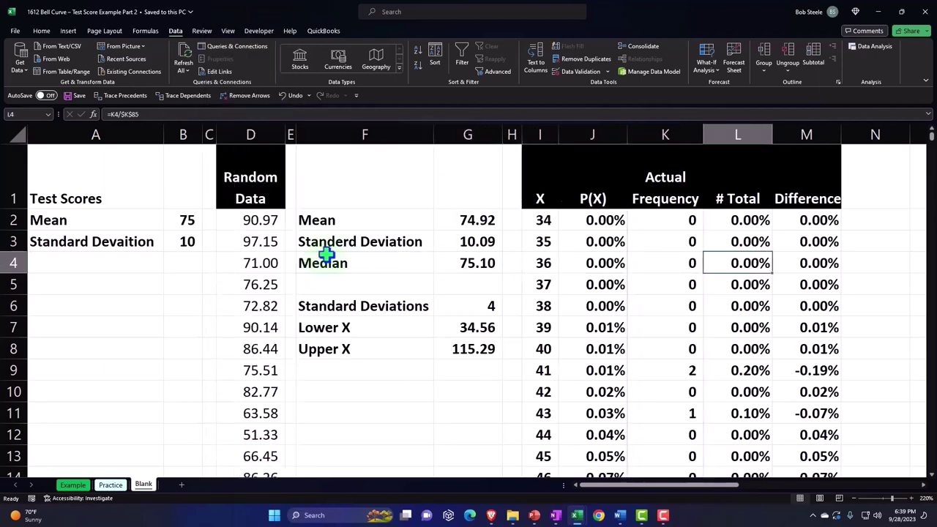
key(Right)
key(Right)
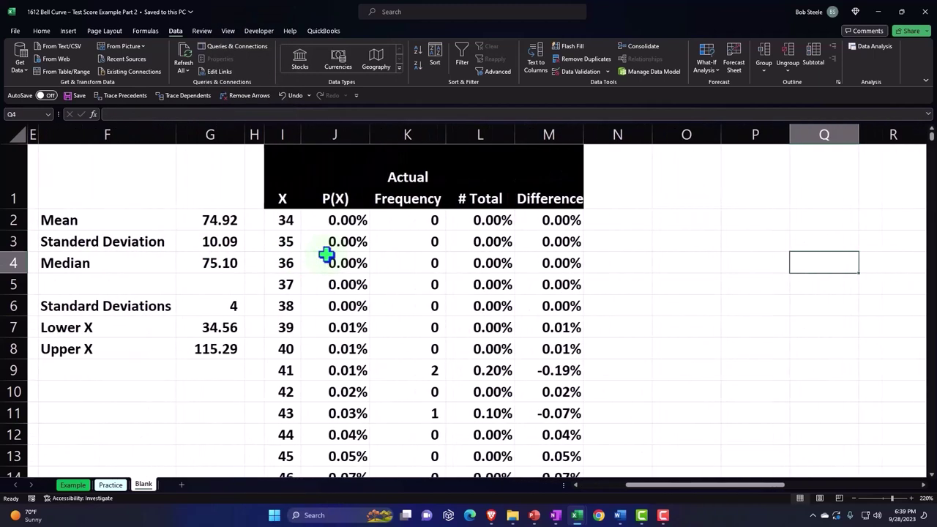
key(Left)
key(Left)
key(Left)
key(Left)
key(Left)
key(Left)
key(Left)
key(Left)
key(Left)
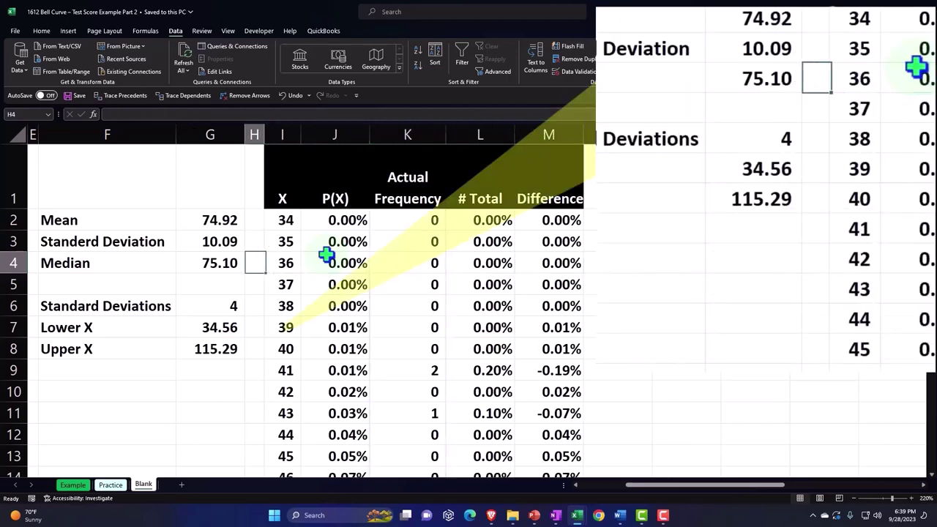
Examine the formulas in column G for standard deviation, median, number of standard deviations, lower X and upper X
key(Left)
key(Left)
key(Left)
key(Left)
click(296, 241)
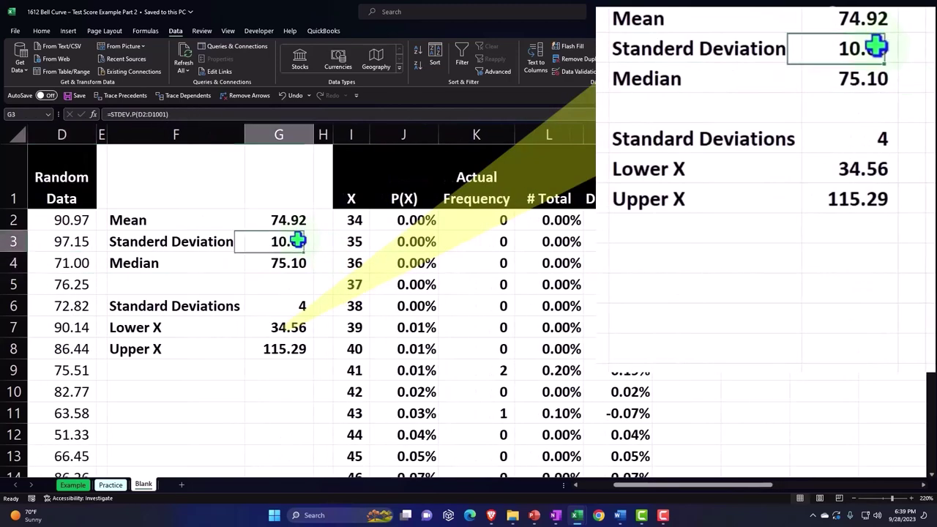
click(287, 262)
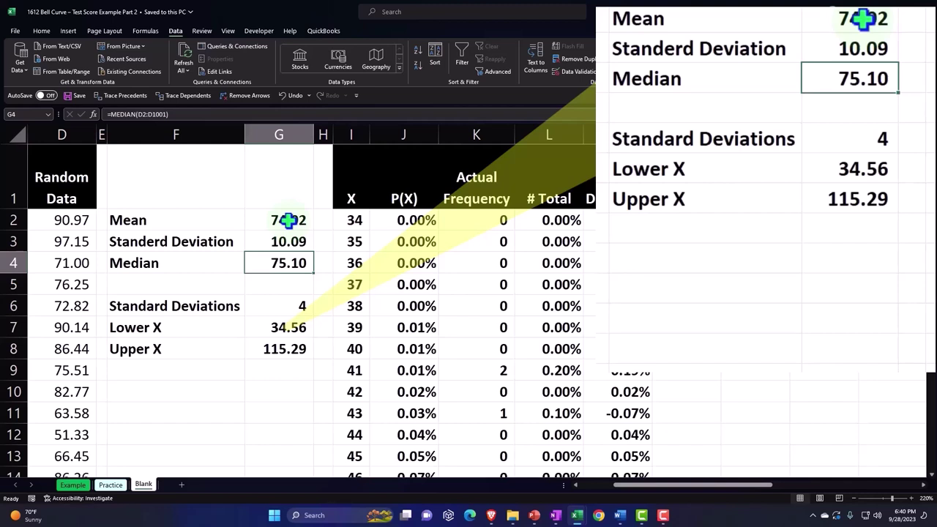
click(284, 301)
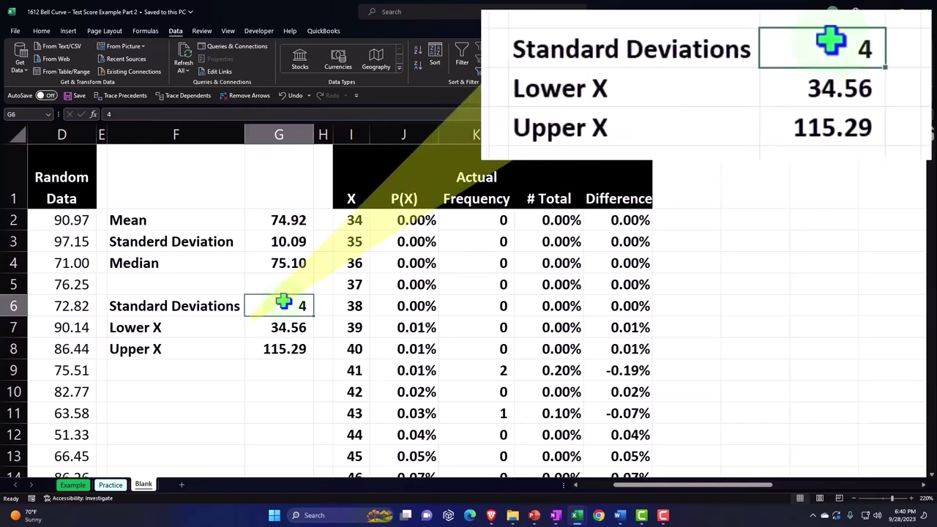
click(287, 328)
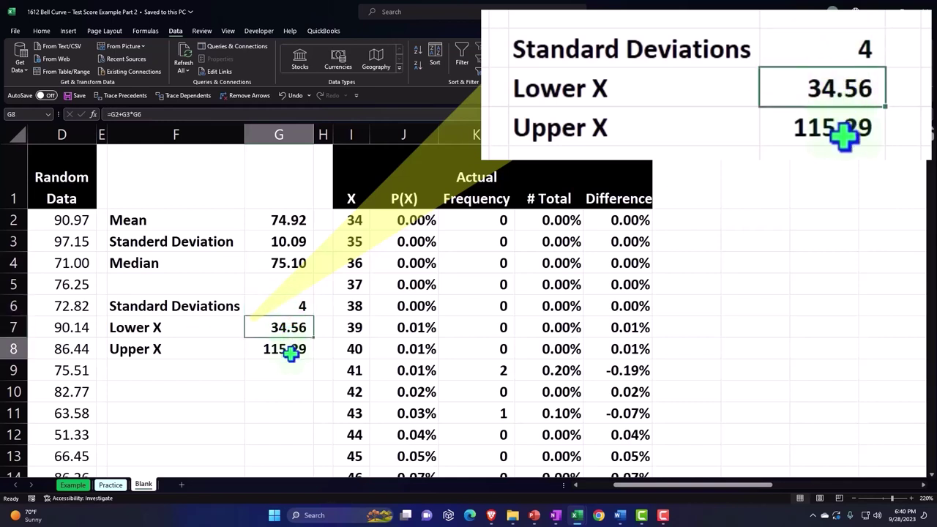
click(290, 353)
Review the X values in column I and inspect the NORM.DIST formula in the first P(X) cell, J2
drag(353, 221, 351, 370)
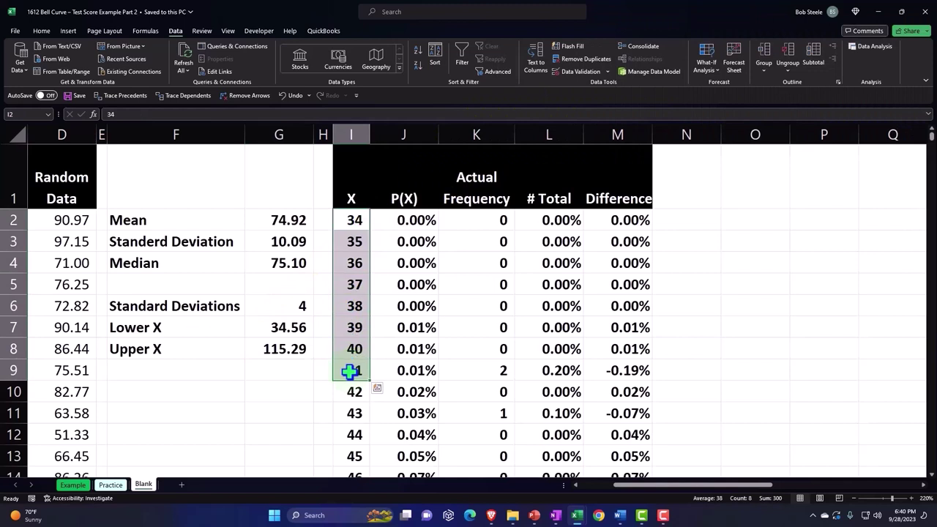
click(410, 198)
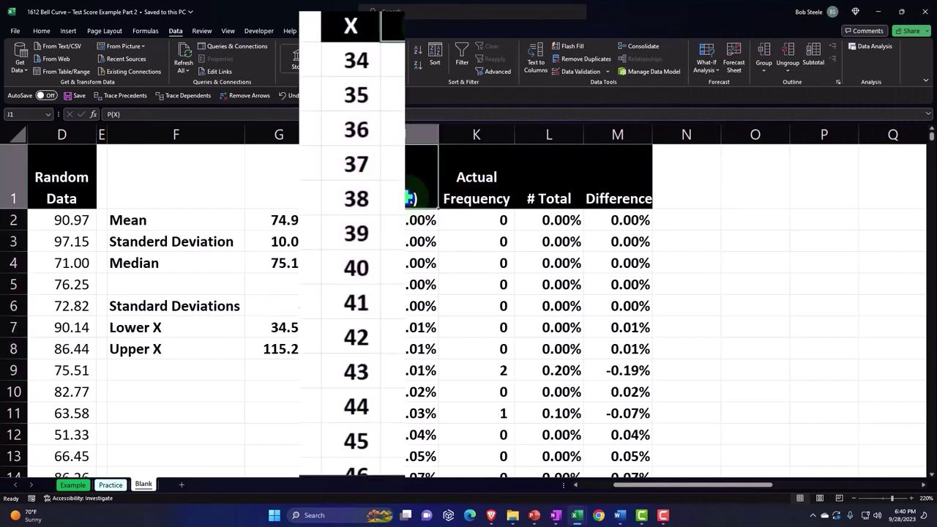
drag(358, 61, 358, 305)
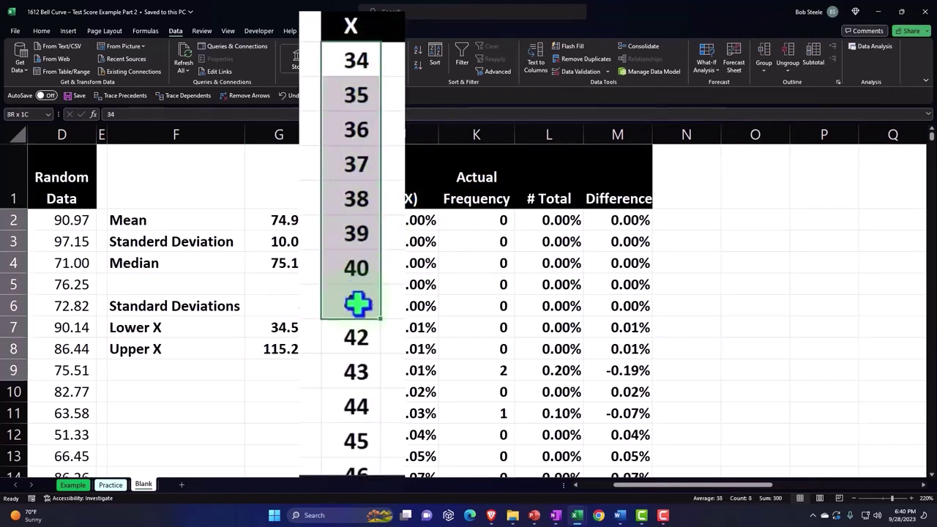
click(415, 198)
double_click(420, 218)
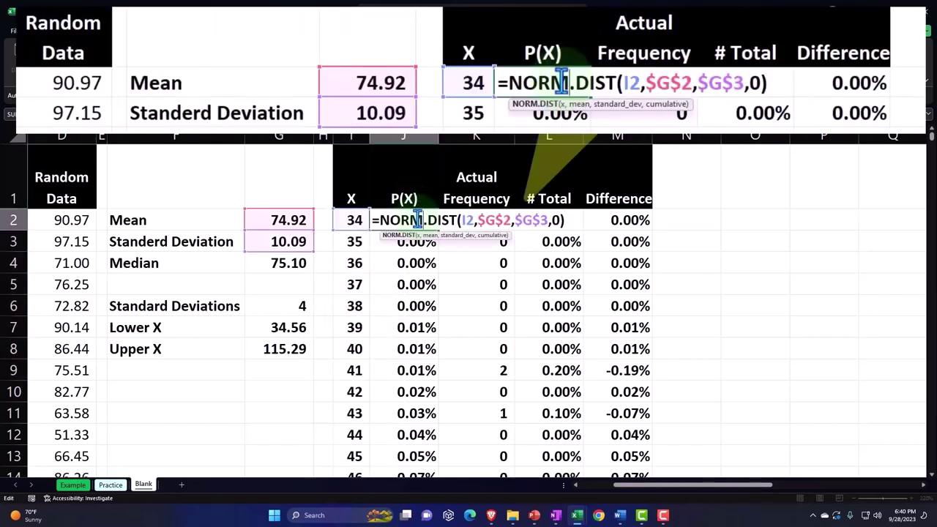
key(Return)
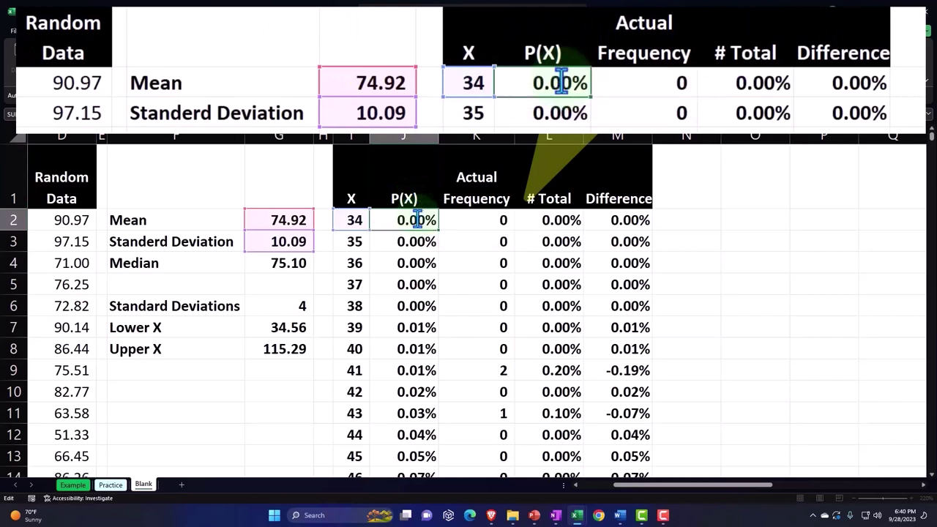
Inspect the FREQUENCY formula in K2 and the # Total formula in L2, and compare # Total with P(X)
key(Right)
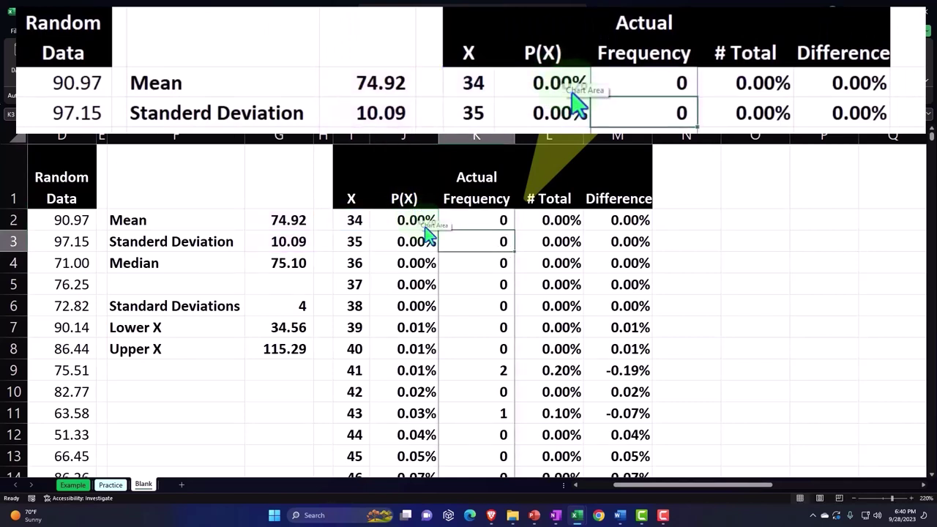
double_click(464, 216)
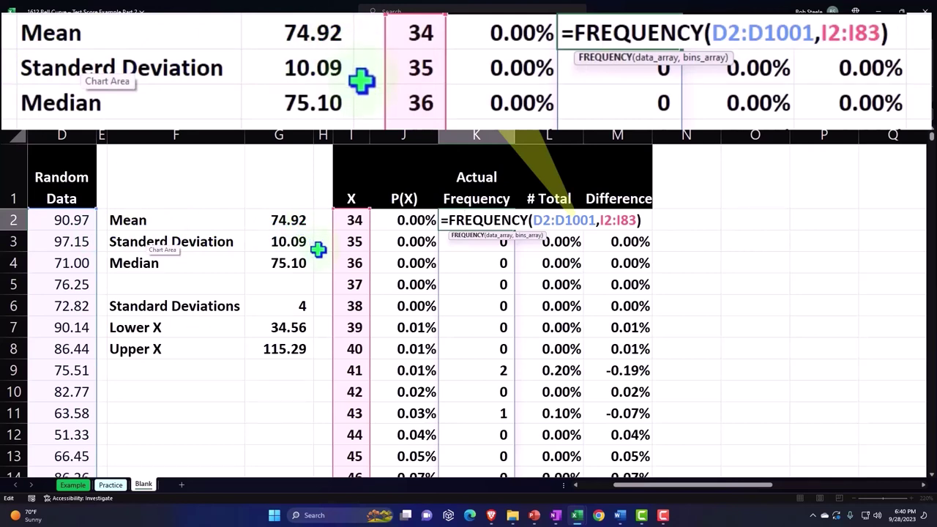
key(Return)
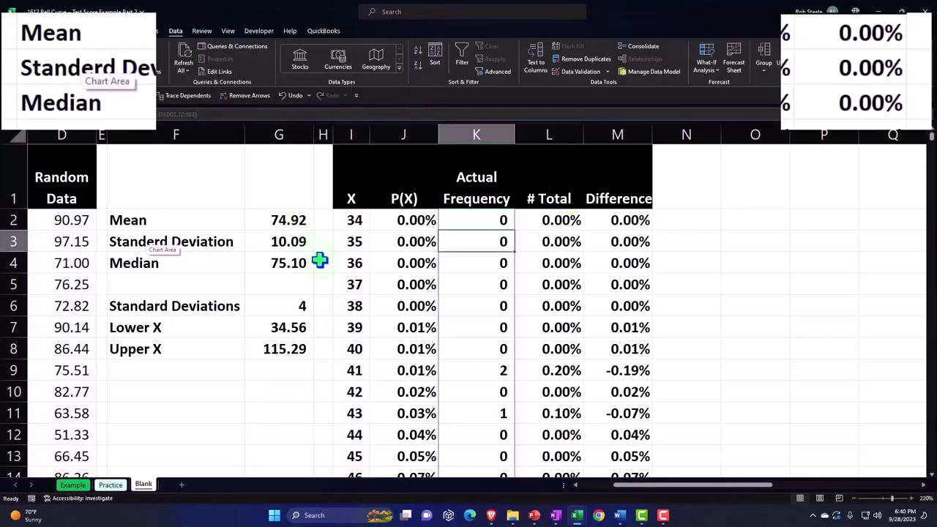
click(550, 223)
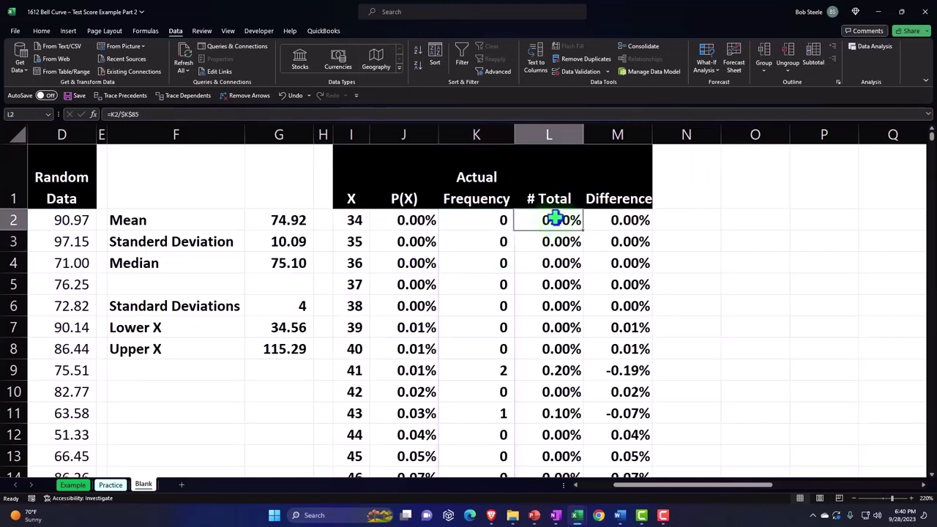
text(=K2/$K$85)
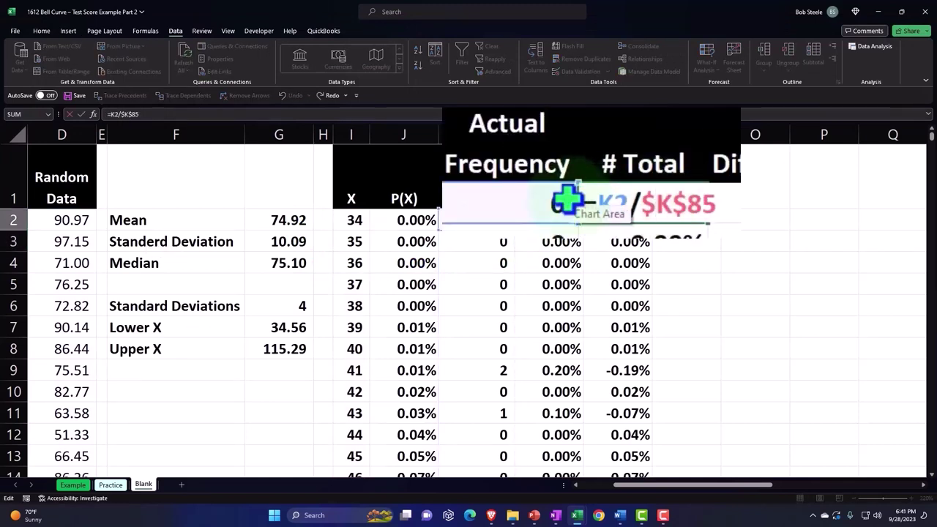
key(Return)
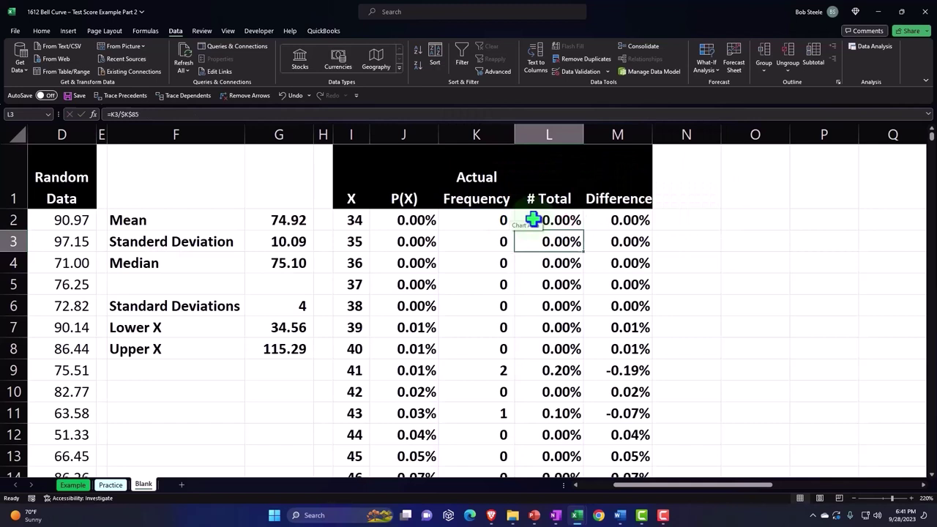
click(413, 218)
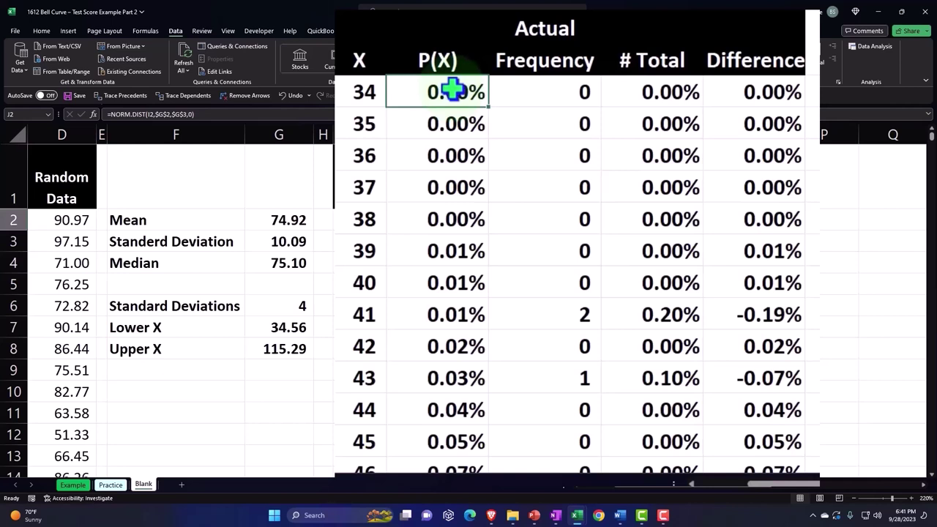
click(648, 82)
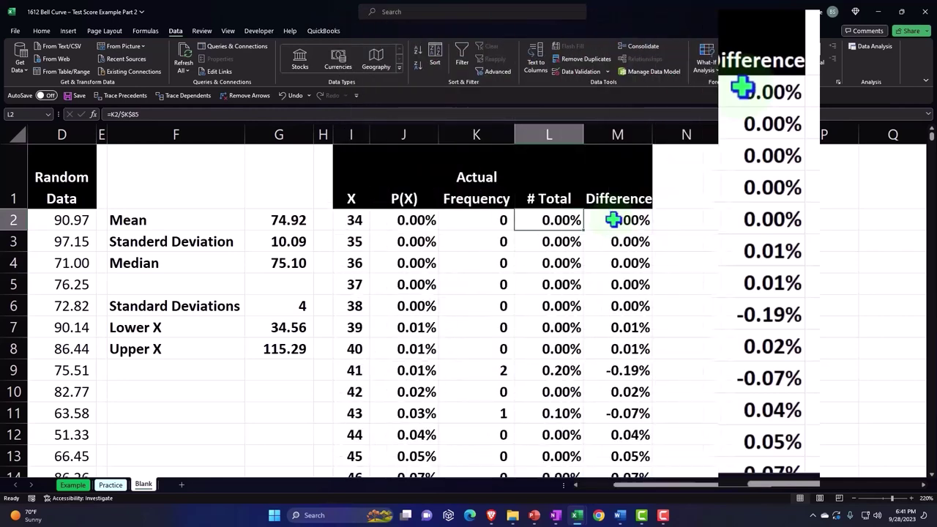
Review the random data histogram, the P(X) column chart and the P(X) area chart beyond the table
drag(681, 492, 813, 494)
click(714, 304)
mouse_move(712, 296)
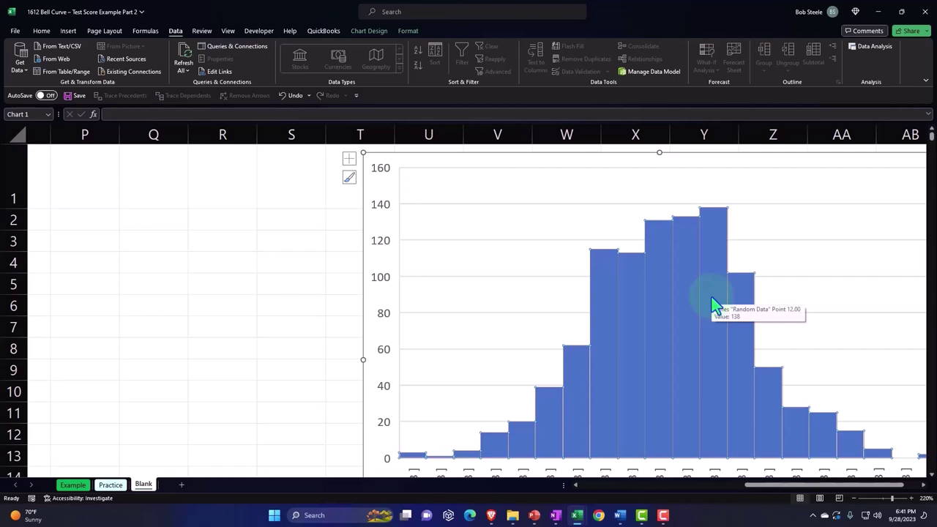
scroll(712, 298, down, 2)
scroll(714, 306, down, 4)
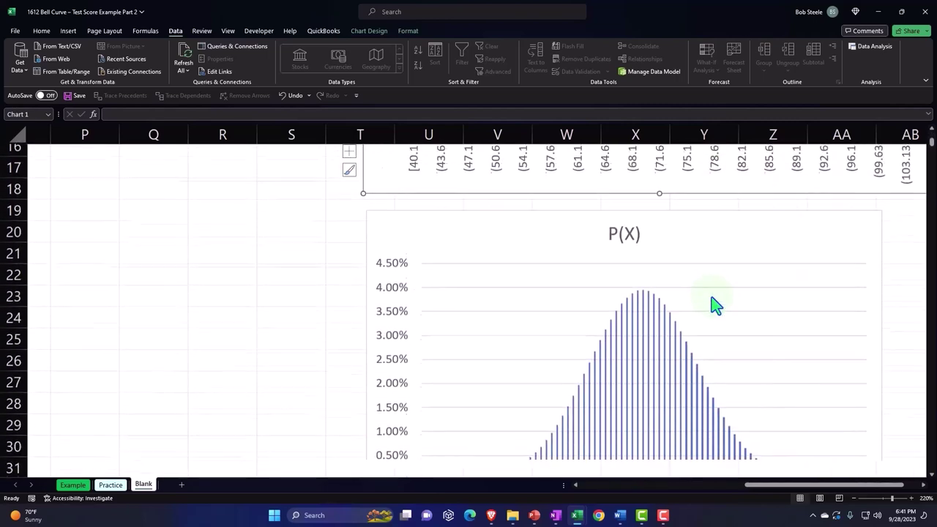
click(565, 226)
scroll(565, 226, down, 1)
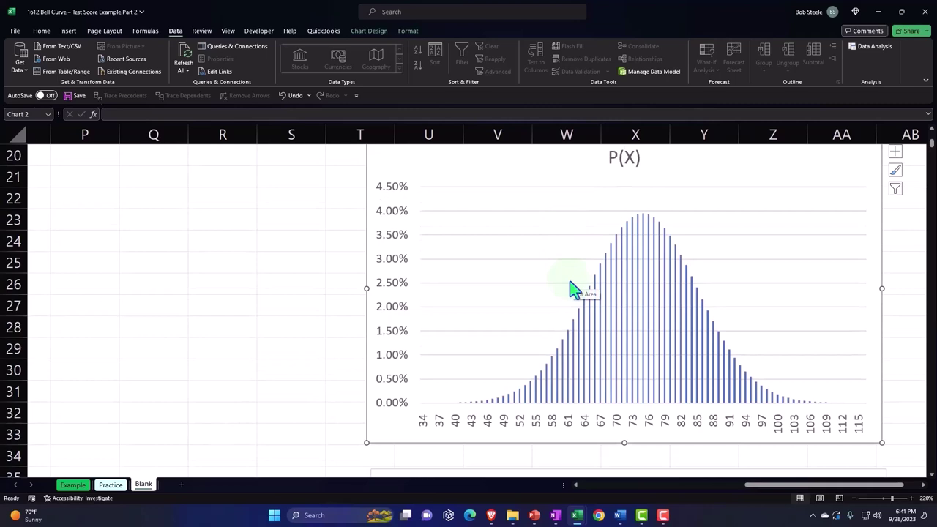
scroll(572, 284, down, 6)
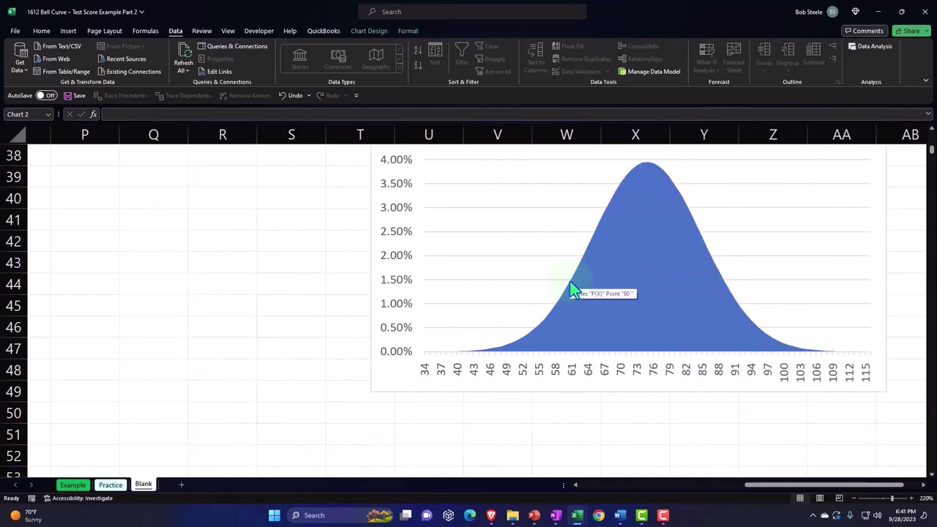
scroll(573, 289, up, 9)
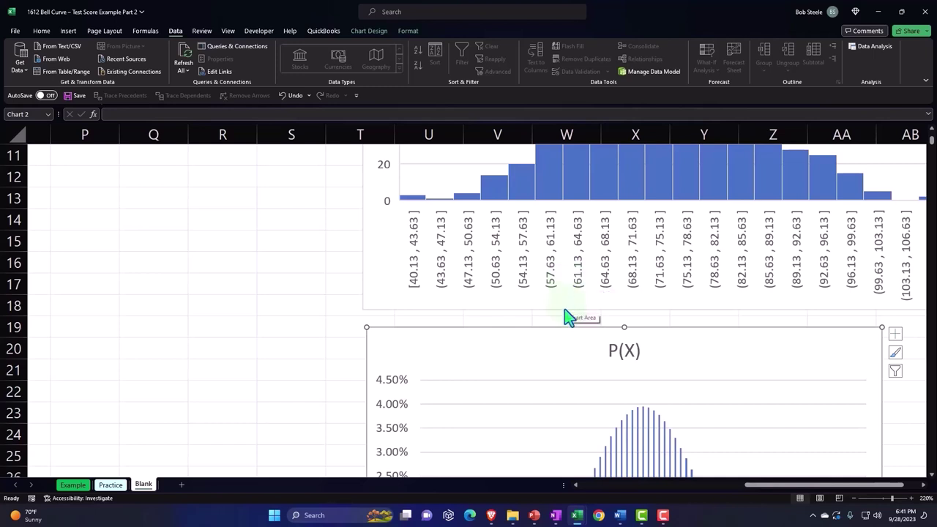
scroll(565, 313, up, 3)
Return to the frequency table and compare its P(X) and # Total columns
click(271, 267)
click(233, 191)
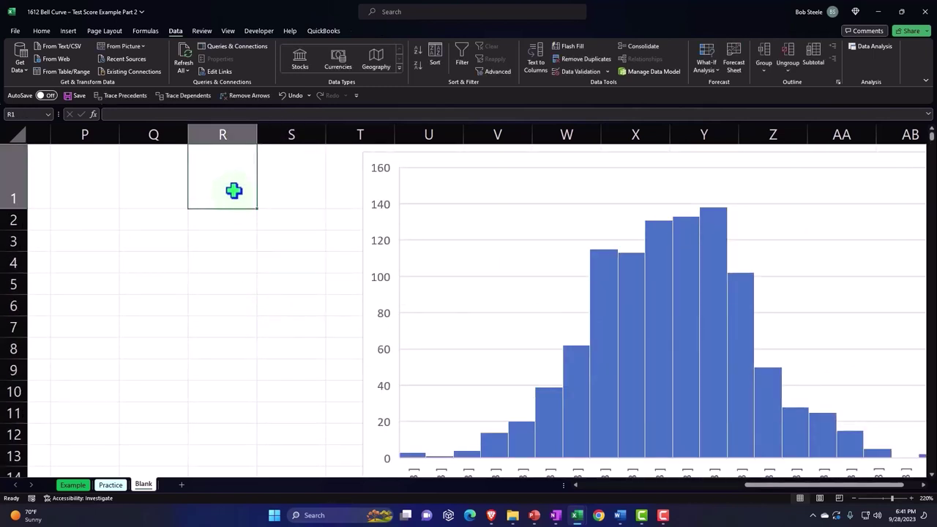
key(Left)
key(Left)
key(Left)
key(Left)
key(Left)
key(Left)
key(Left)
key(Left)
key(Left)
key(Left)
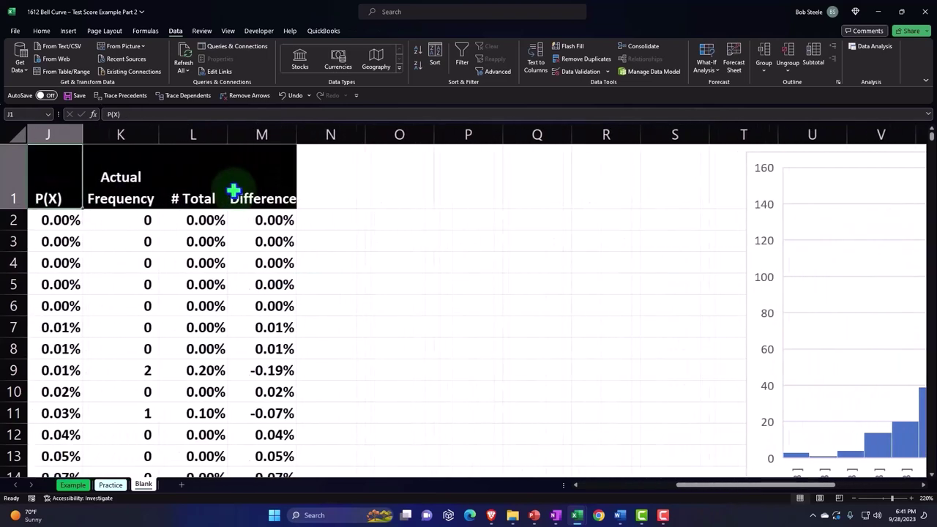
key(Left)
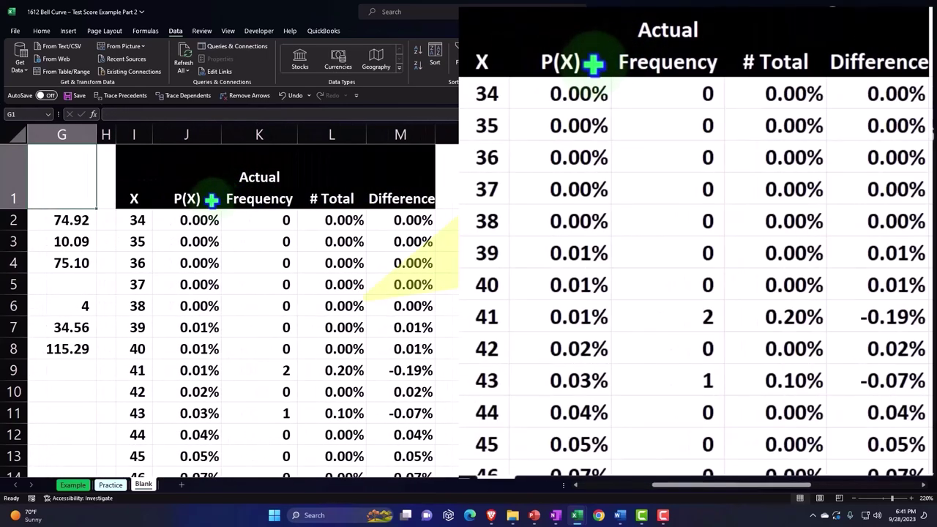
click(202, 200)
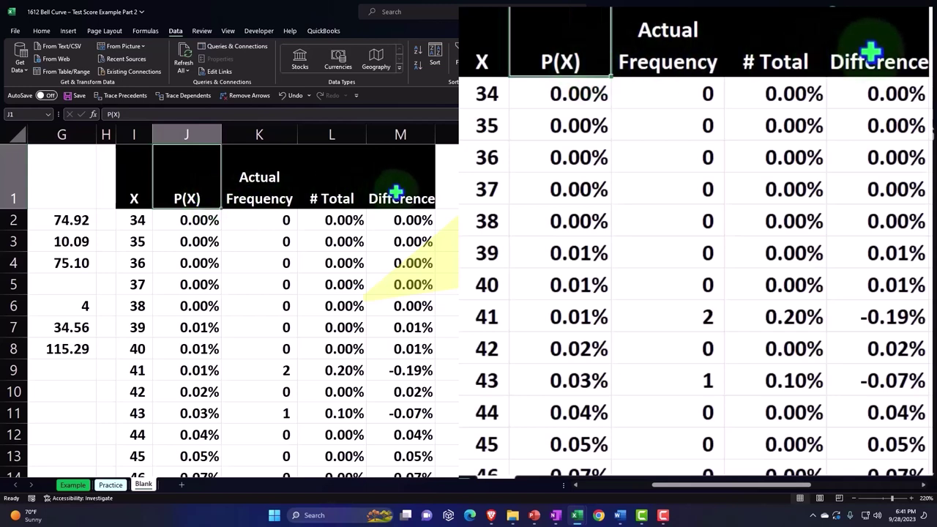
click(343, 199)
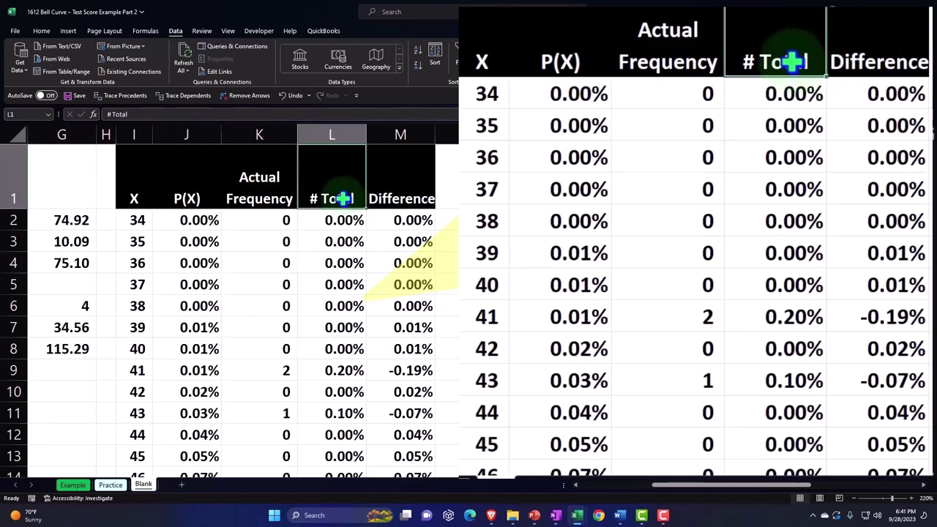
Move the P(X) column chart up beside the frequency table so it starts around column N at row 1
drag(699, 486, 750, 489)
scroll(749, 376, down, 4)
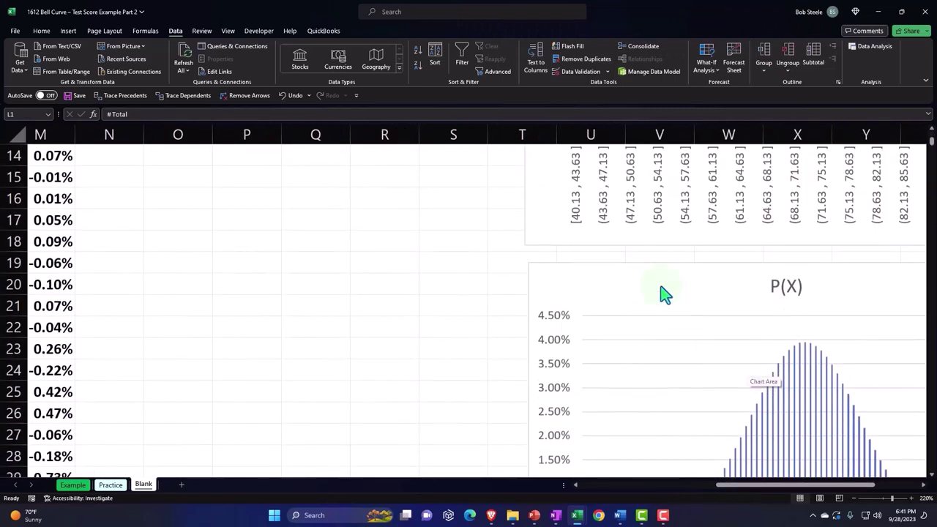
drag(665, 293, 265, 176)
scroll(301, 322, up, 3)
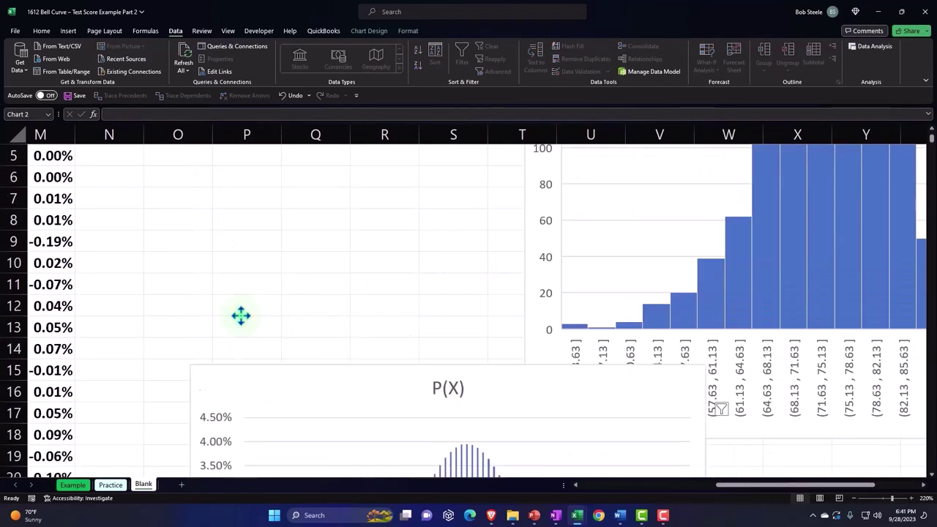
drag(278, 380, 194, 199)
scroll(206, 285, up, 2)
drag(172, 324, 155, 169)
scroll(578, 494, left, 5)
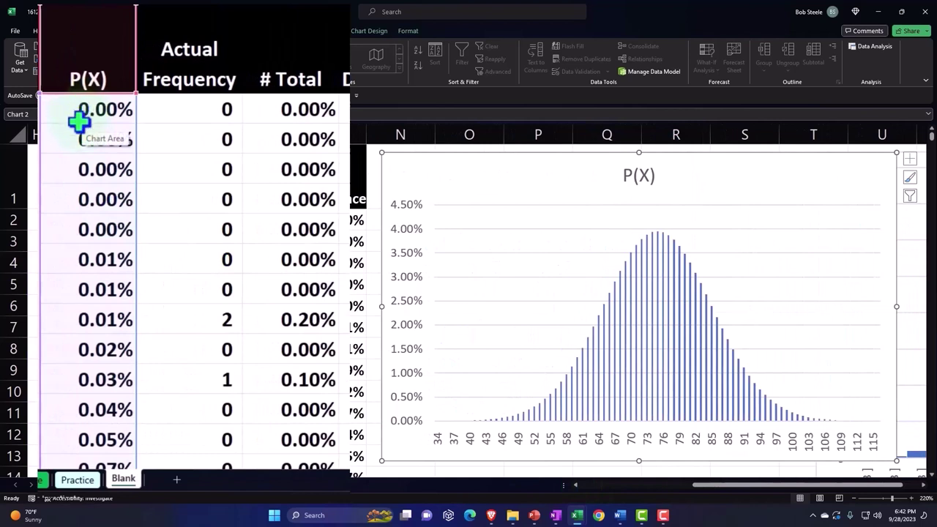
Add a new data series to the P(X) column chart, taking its name from the # Total header in L1
click(284, 109)
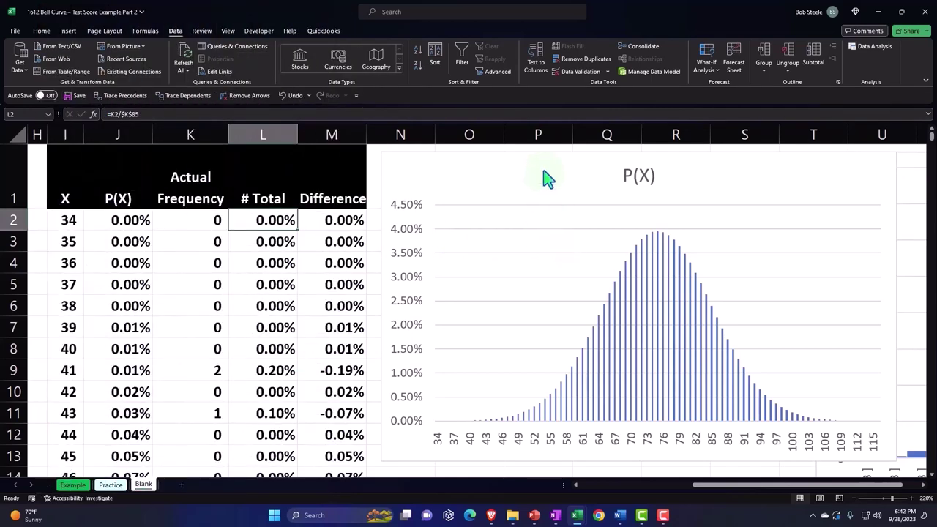
click(546, 173)
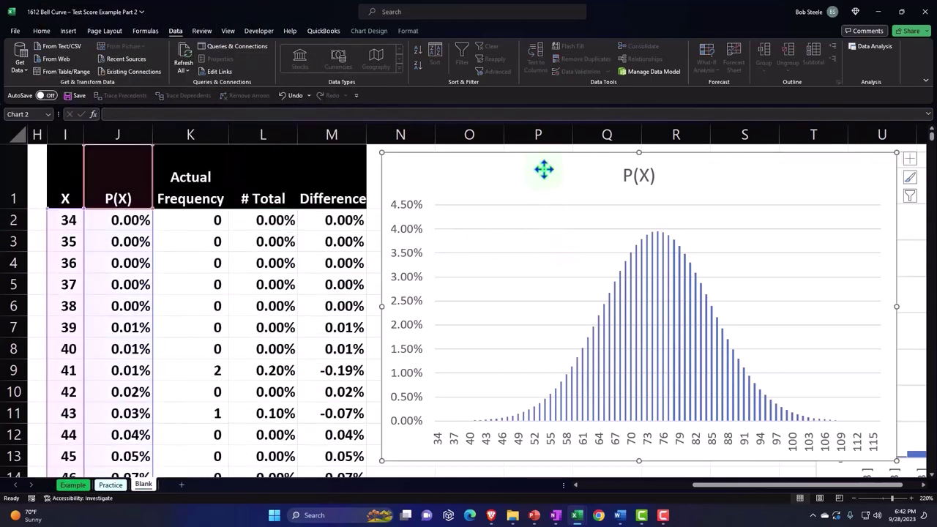
click(381, 32)
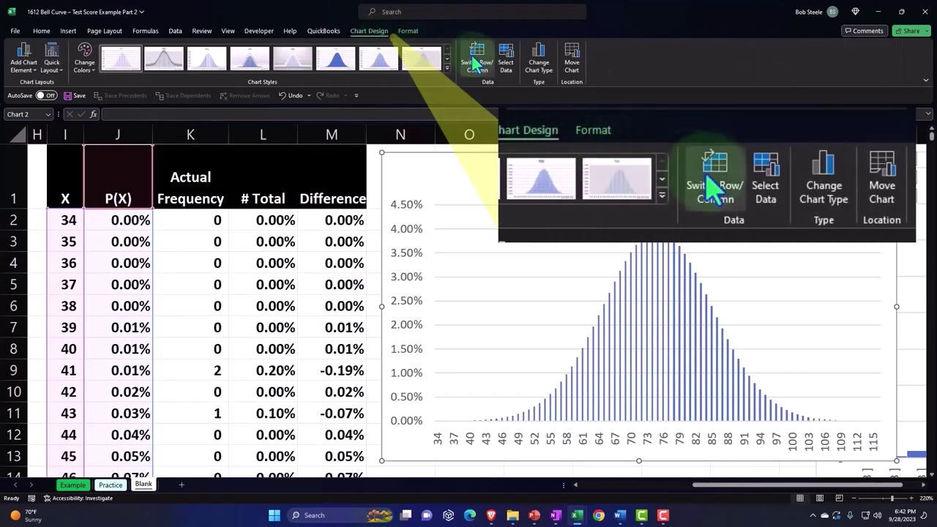
click(512, 73)
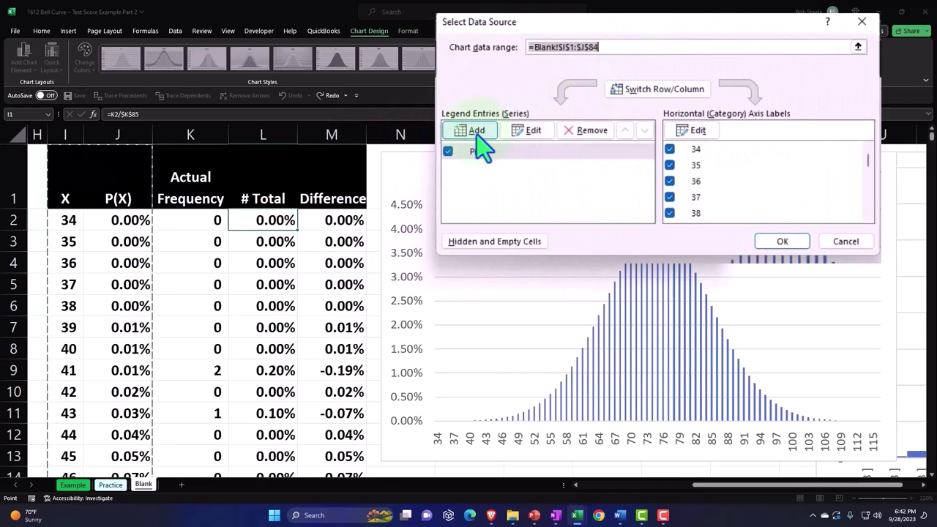
click(464, 188)
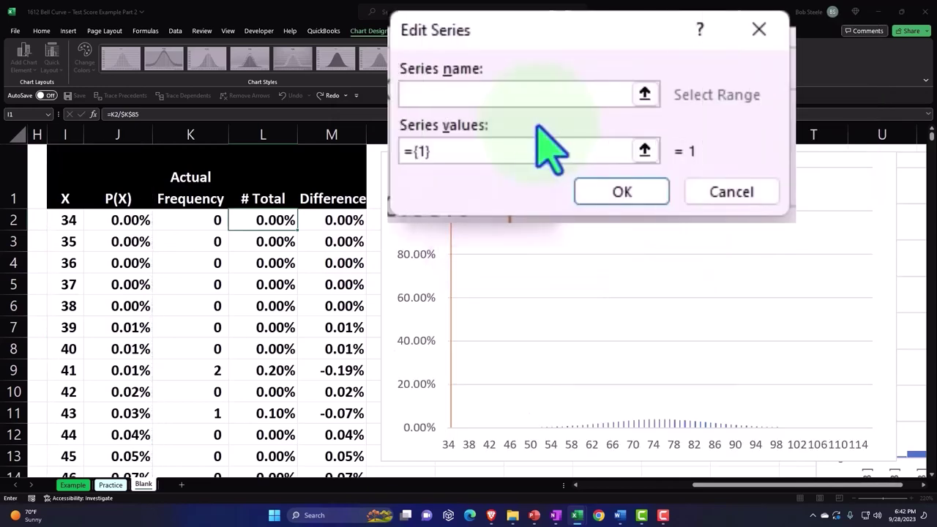
click(272, 198)
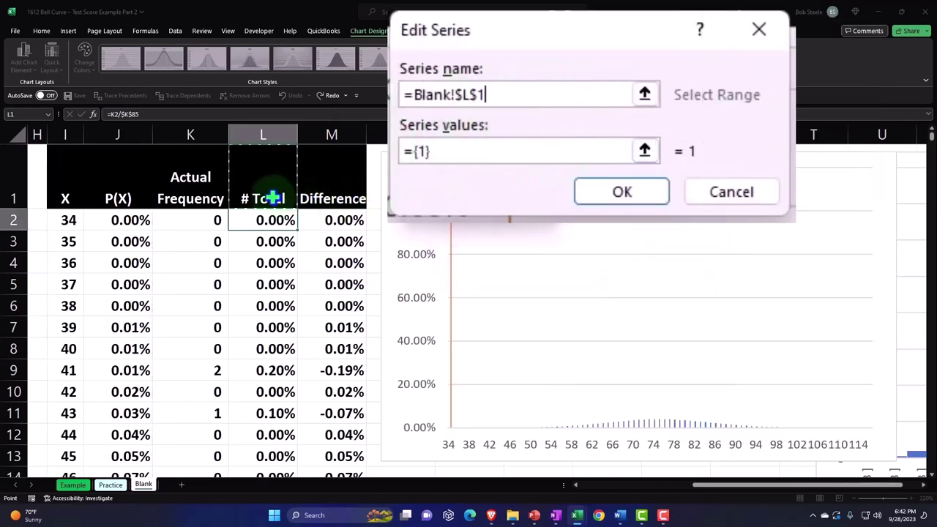
Set the new series' values to L2:L84, apply the chart's data source, and return to the chart
click(645, 150)
key(BackSpace)
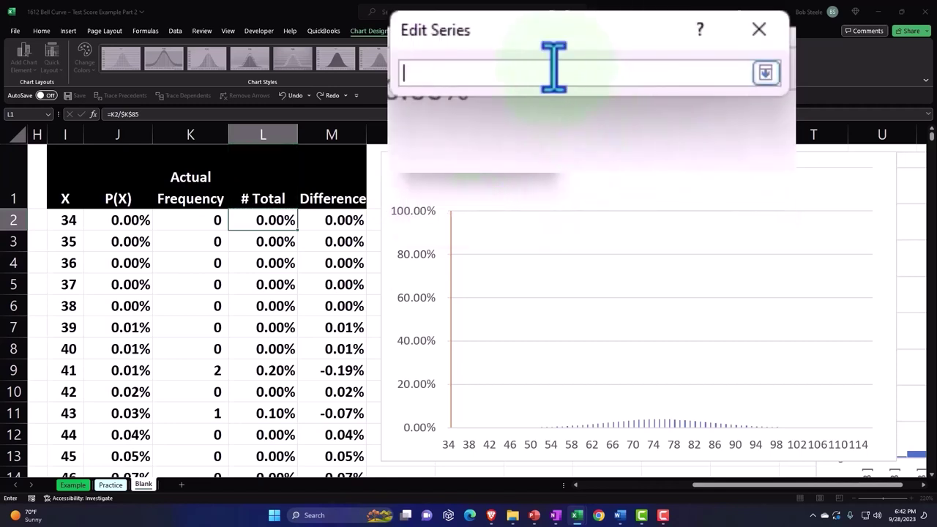
click(270, 220)
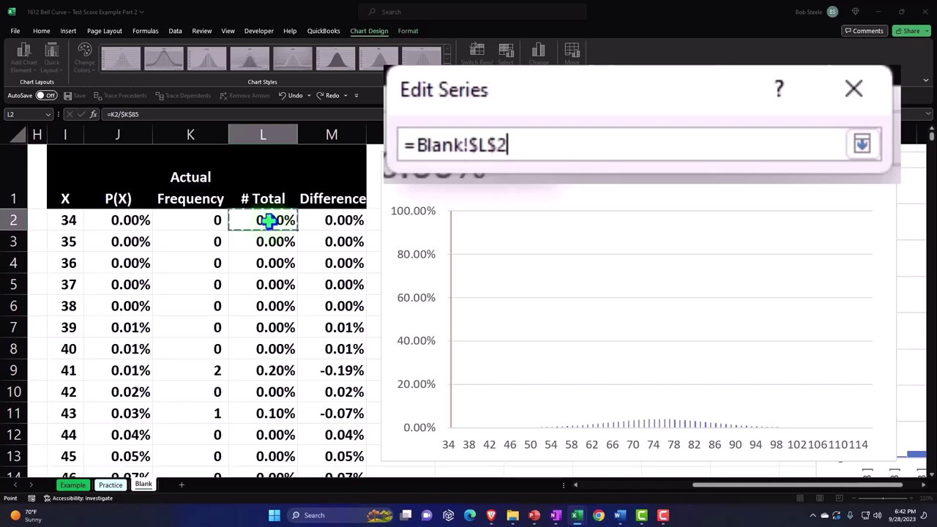
key(ctrl+shift+Down)
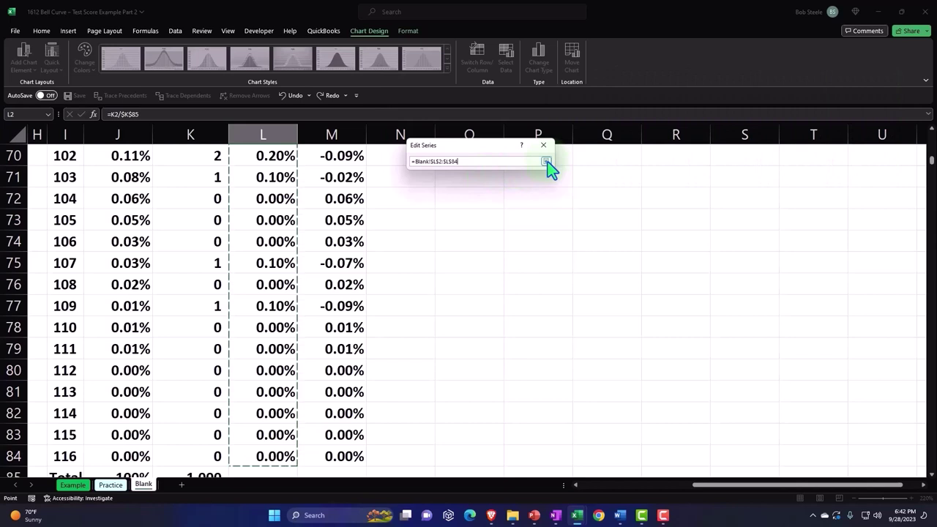
click(863, 145)
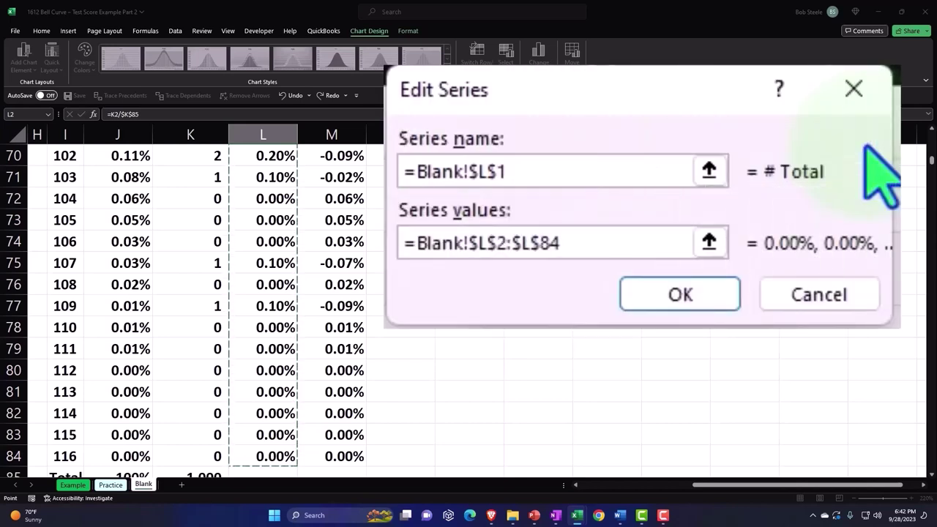
click(501, 208)
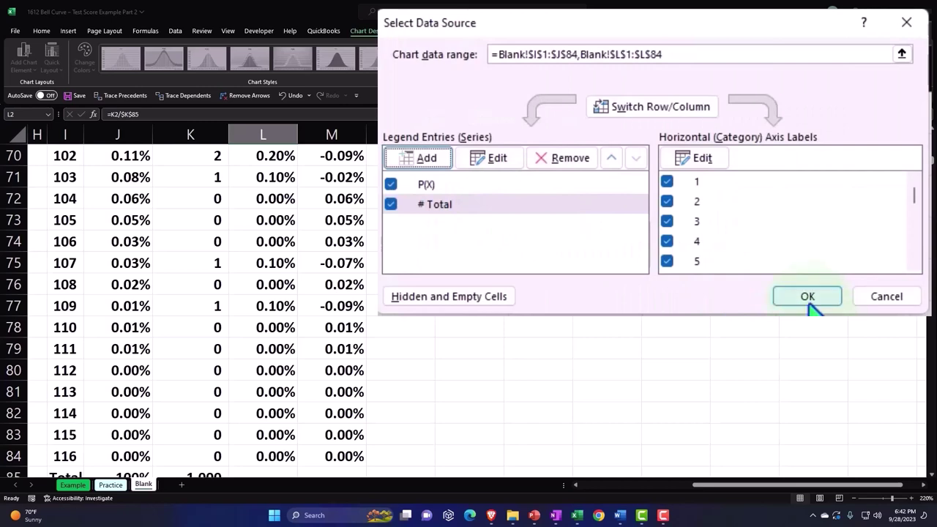
click(807, 296)
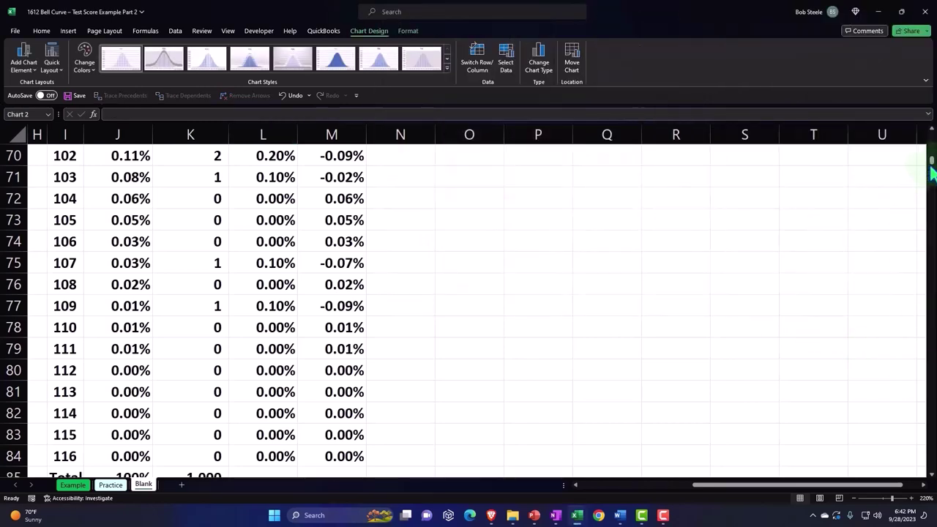
drag(933, 172, 932, 138)
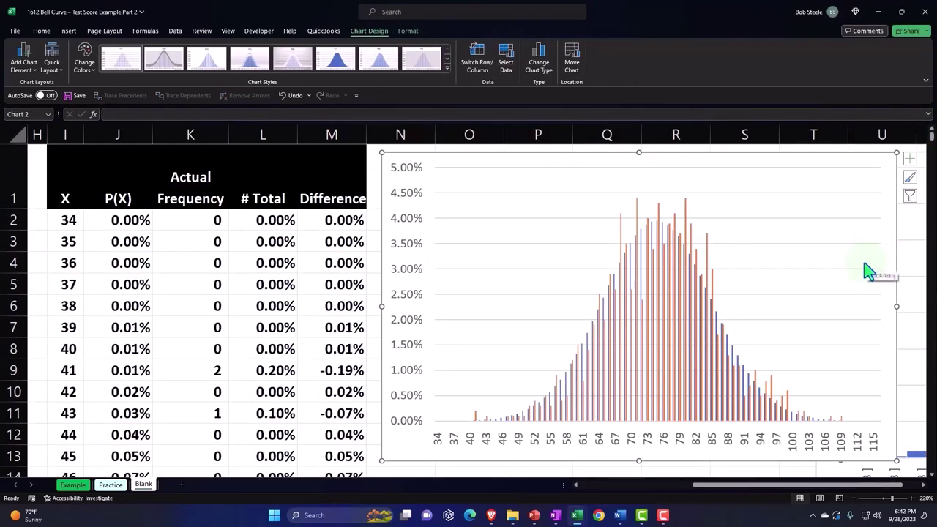
Show a legend on the column chart to identify the P(X) and # Total series, without adding a trendline
click(910, 166)
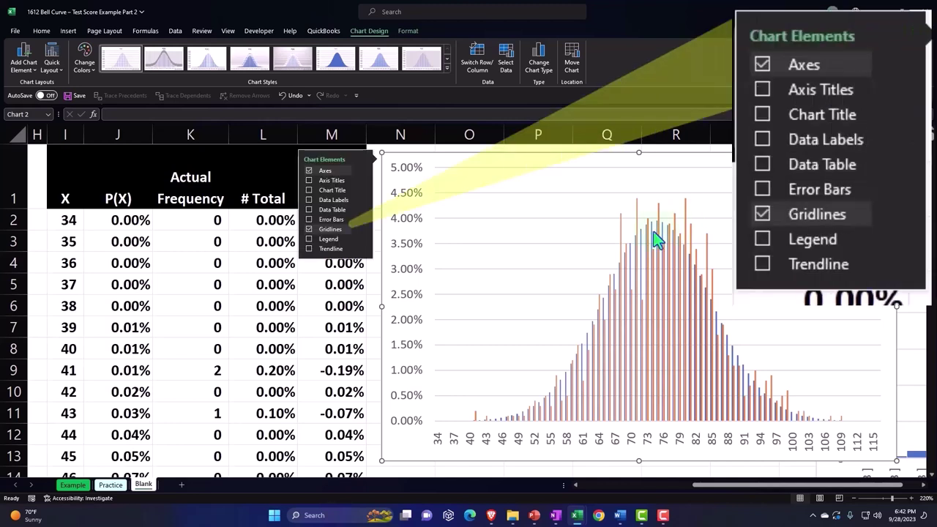
click(309, 249)
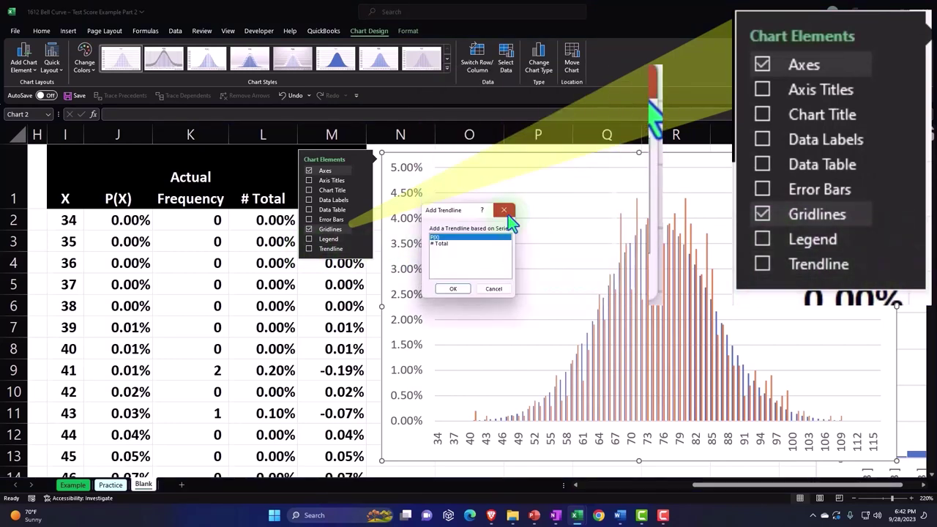
click(507, 213)
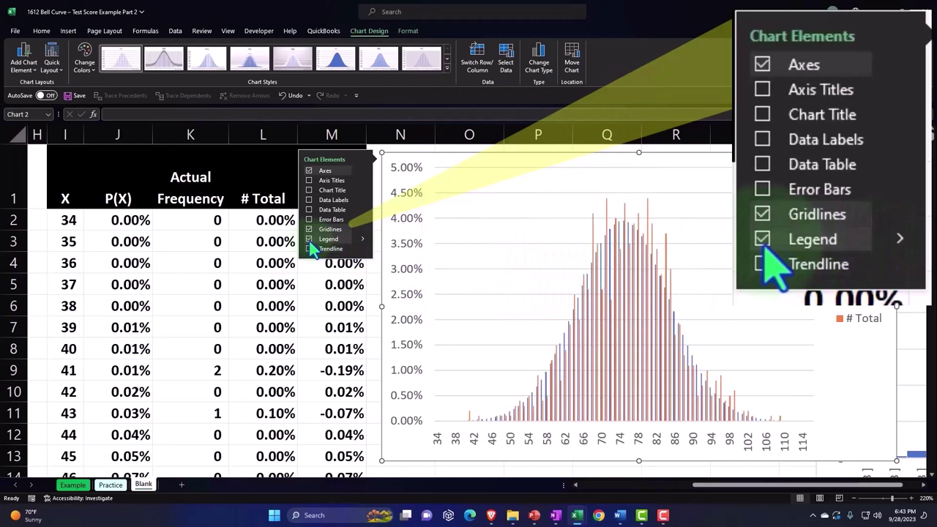
click(903, 183)
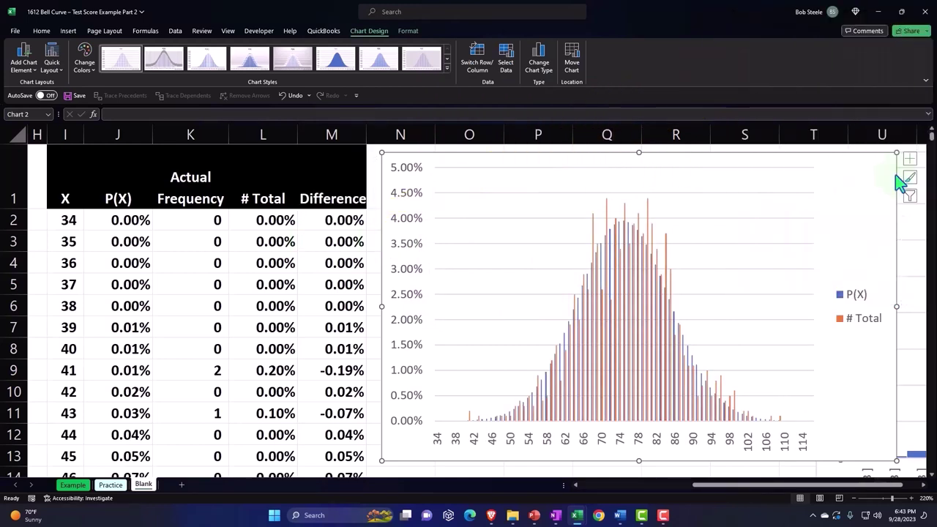
Move the combined P(X) and # Total column chart back below the random data histogram, starting around column T
drag(736, 488, 774, 485)
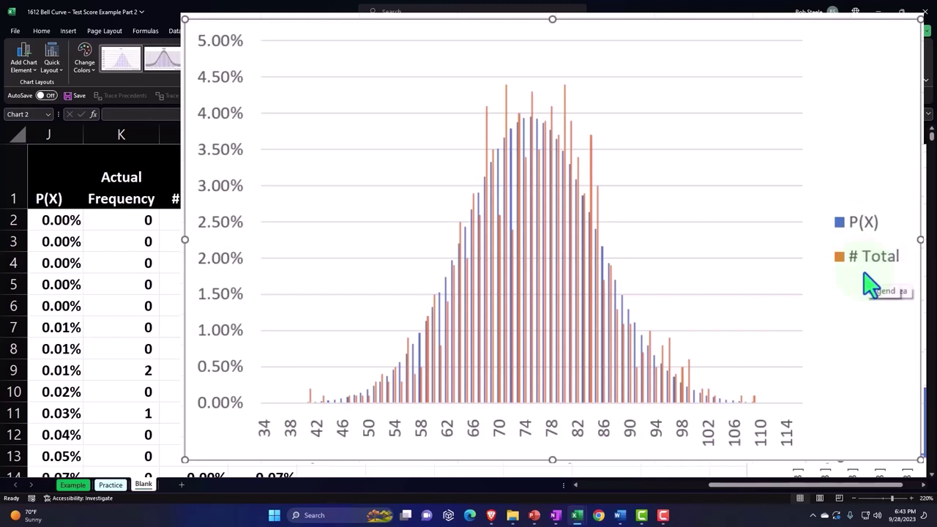
drag(778, 168, 578, 291)
scroll(577, 291, down, 3)
drag(833, 182, 701, 281)
drag(779, 377, 710, 328)
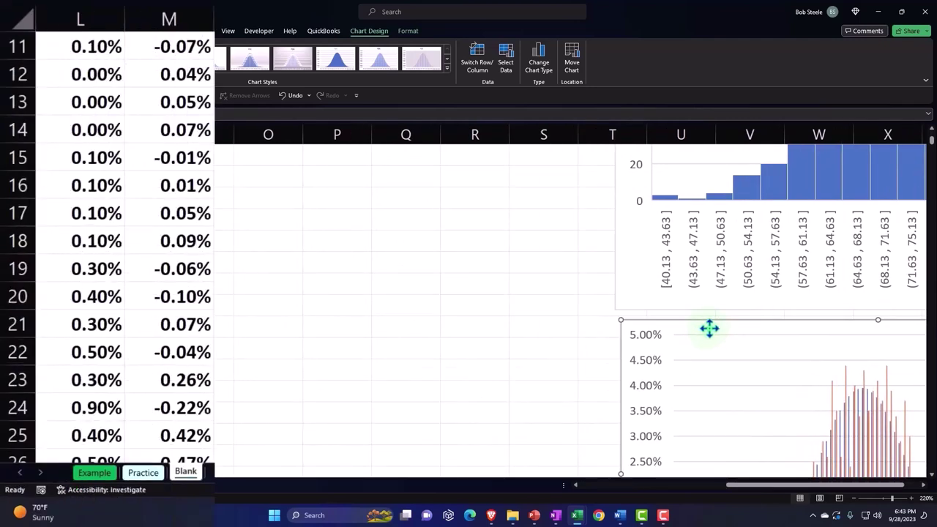
scroll(710, 329, up, 4)
Move the P(X) area chart up near the frequency table so it starts around column P at row 1
scroll(710, 328, down, 9)
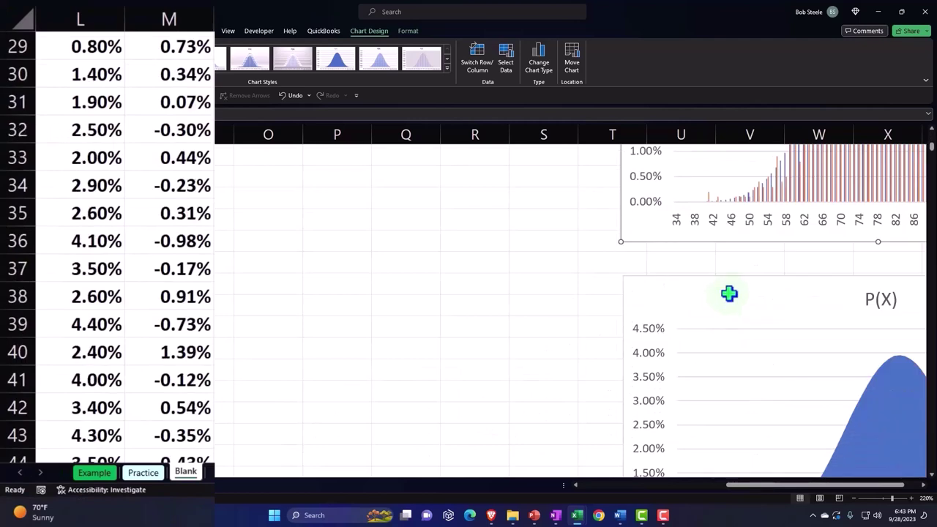
drag(727, 293, 427, 266)
scroll(424, 330, up, 3)
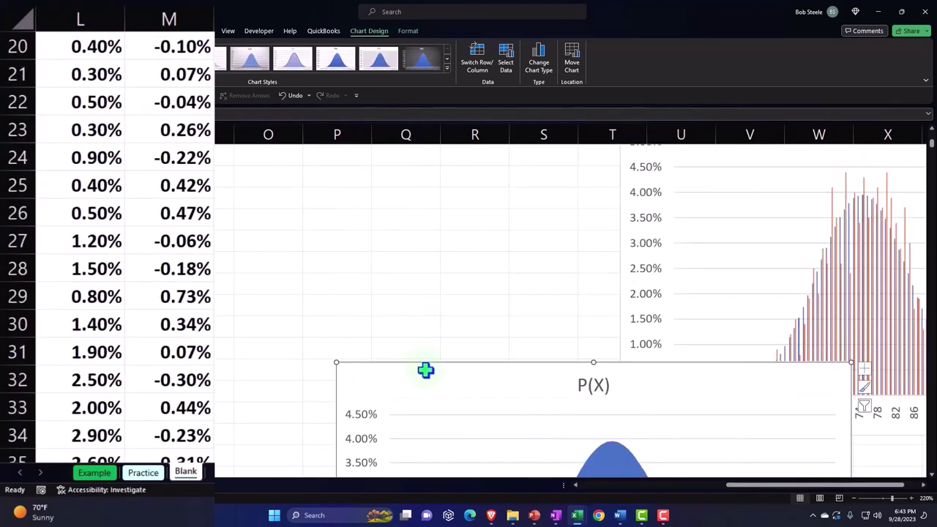
drag(425, 371, 412, 205)
scroll(397, 306, up, 3)
drag(417, 397, 339, 165)
scroll(361, 268, up, 2)
drag(369, 267, 387, 282)
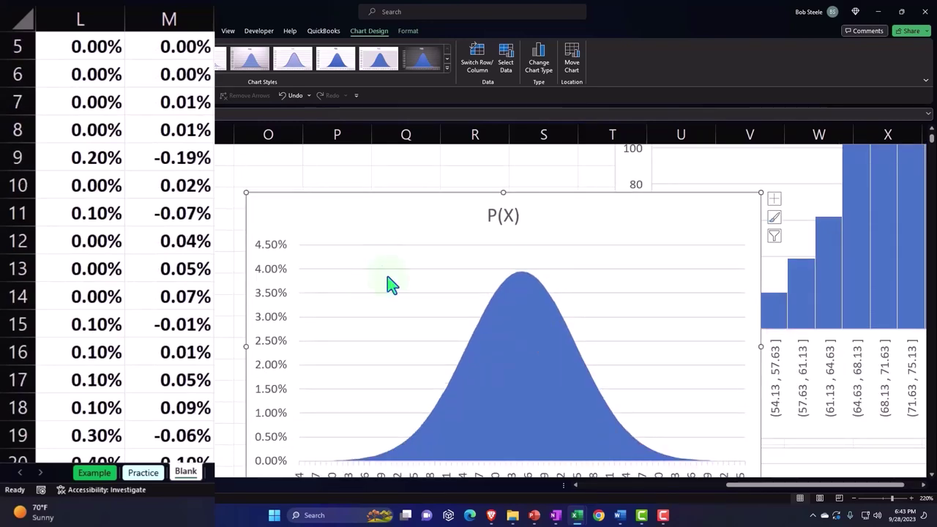
scroll(381, 304, up, 2)
drag(374, 324, 462, 196)
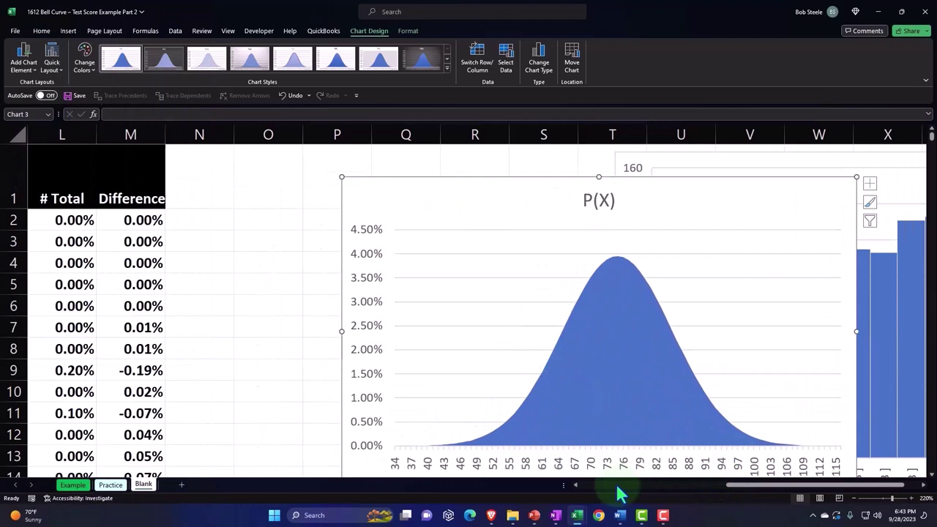
Move the histogram and the combined column chart over to about column X, clear of the P(X) area chart
click(576, 486)
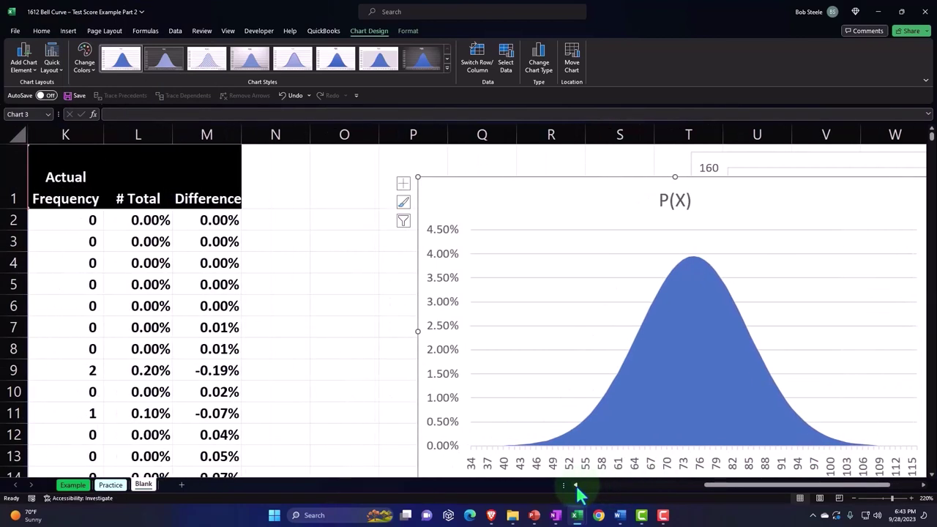
drag(722, 488, 837, 489)
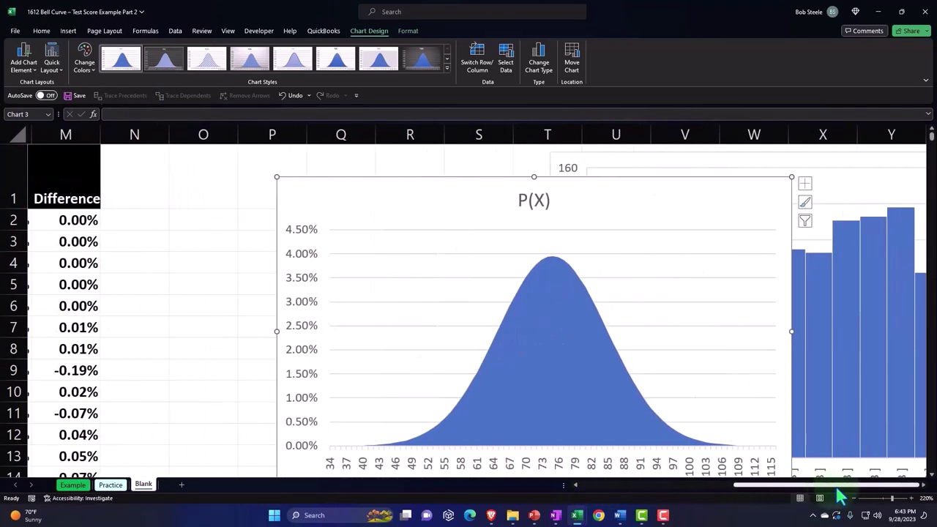
click(578, 156)
drag(579, 157, 853, 161)
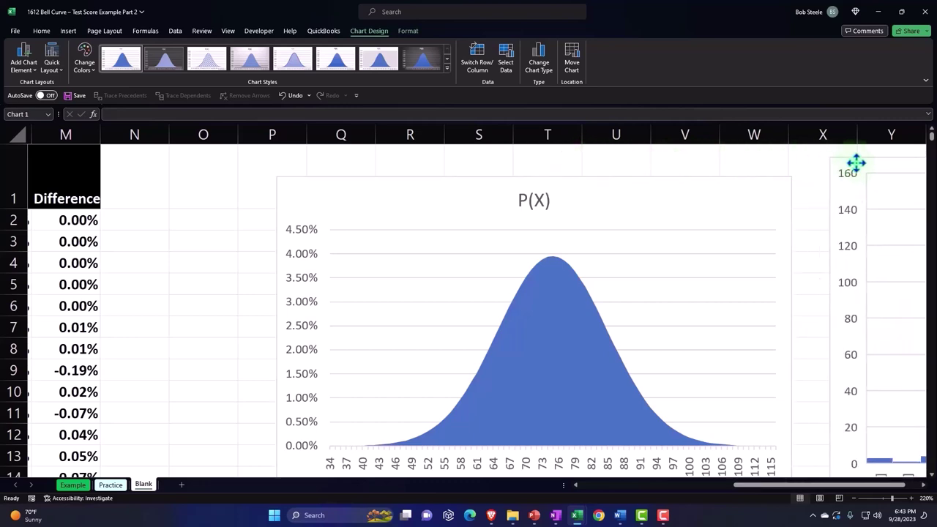
scroll(858, 335, down, 2)
scroll(858, 335, down, 3)
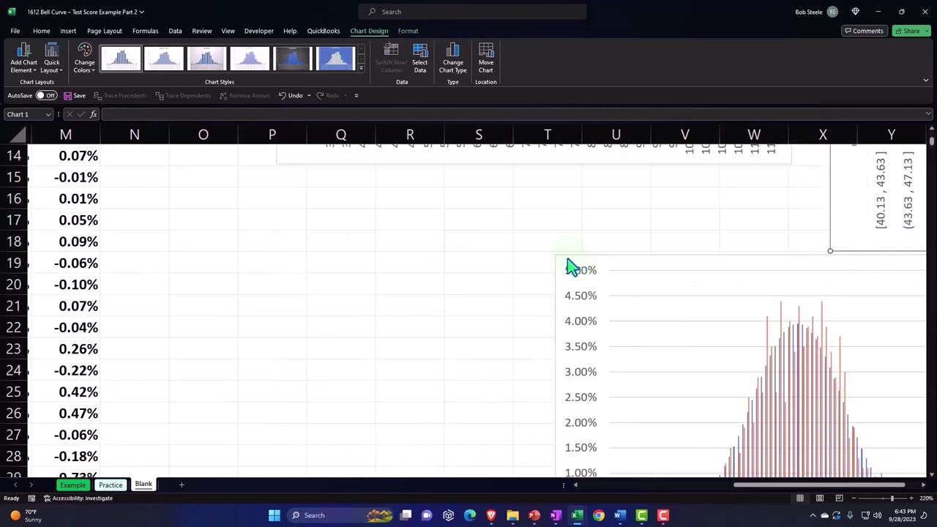
drag(571, 268, 841, 268)
scroll(804, 284, down, 4)
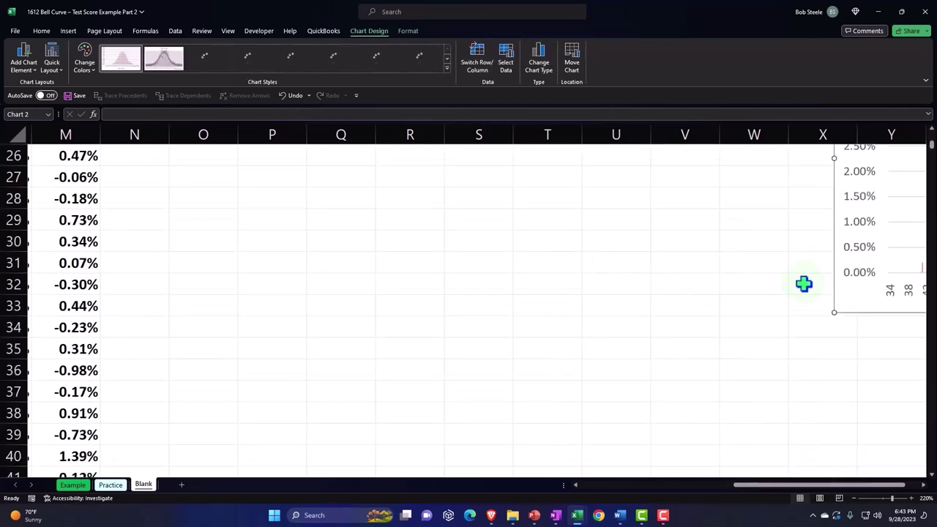
scroll(765, 304, up, 8)
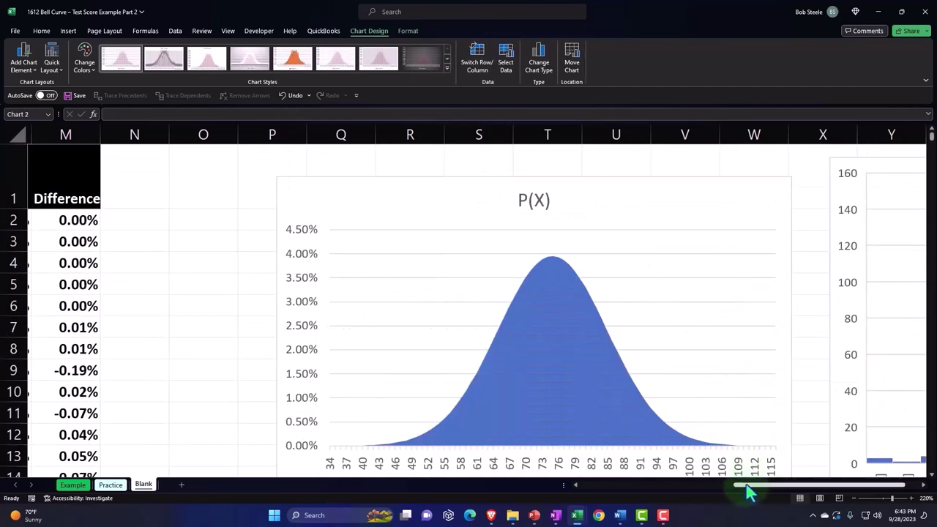
Add the label "X=Test Score" in F10 below the Upper X row and enter 80 beside it in G10
drag(747, 489, 655, 495)
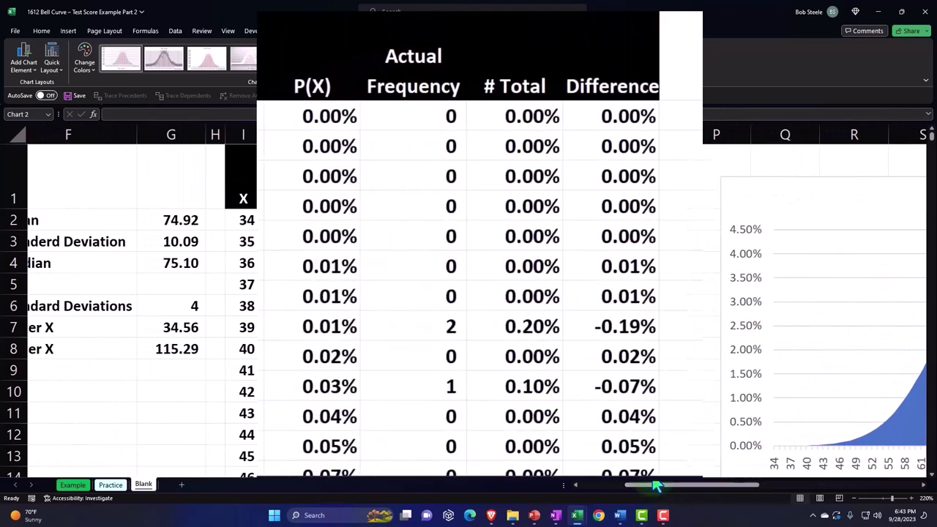
click(567, 183)
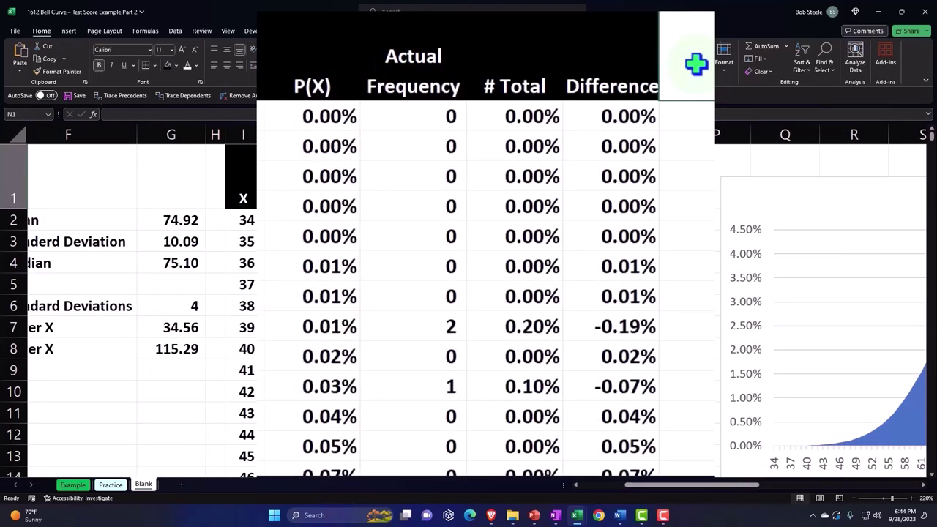
key(Down)
key(Down)
key(Down)
key(Down)
key(Down)
key(Left)
key(Left)
key(Left)
key(Left)
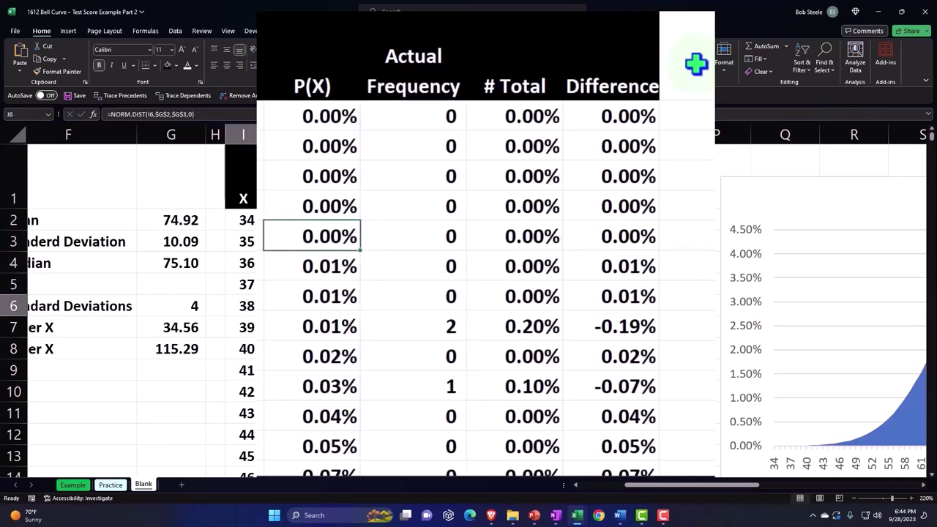
key(Left)
key(Left)
key(Left)
key(Down)
key(Down)
key(Down)
key(Down)
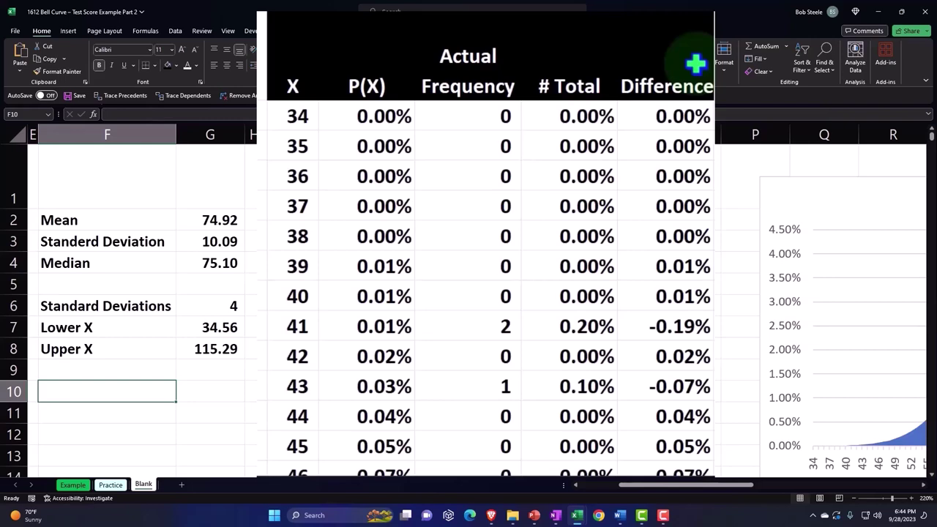
text(X)
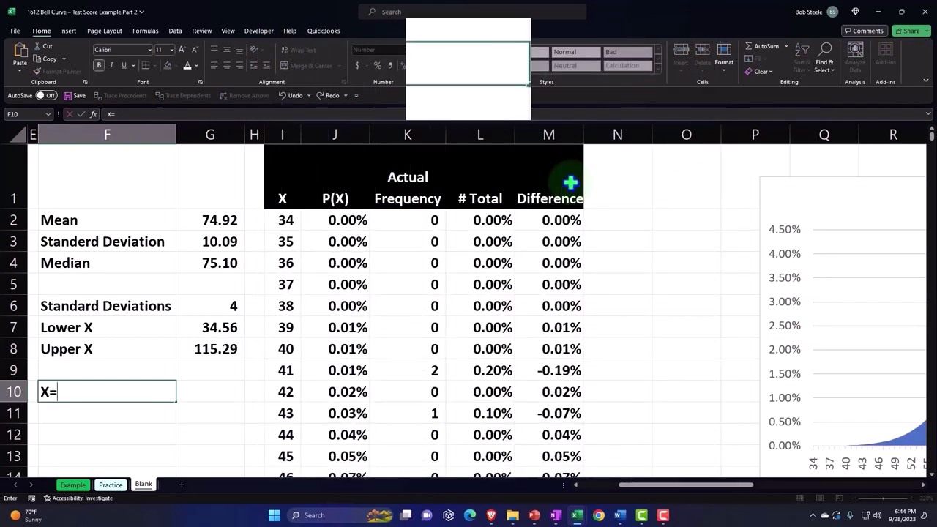
text(=T)
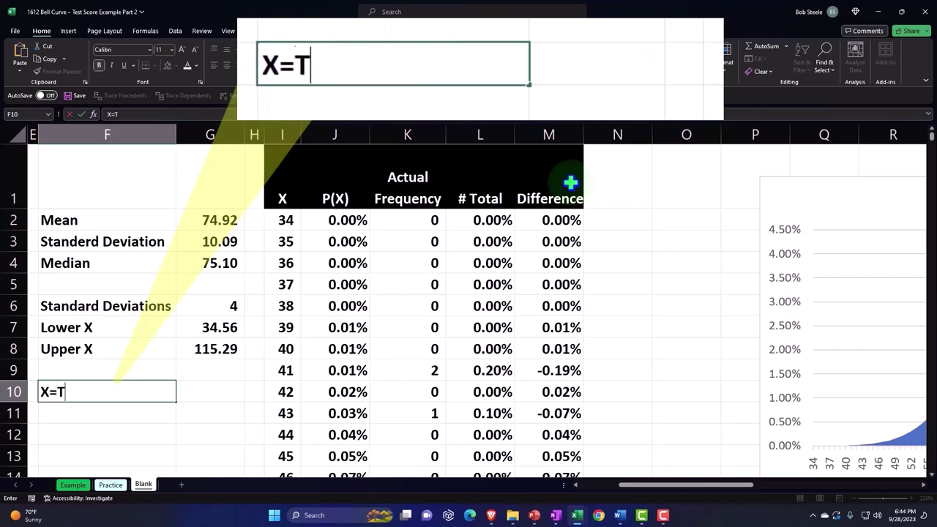
text(est)
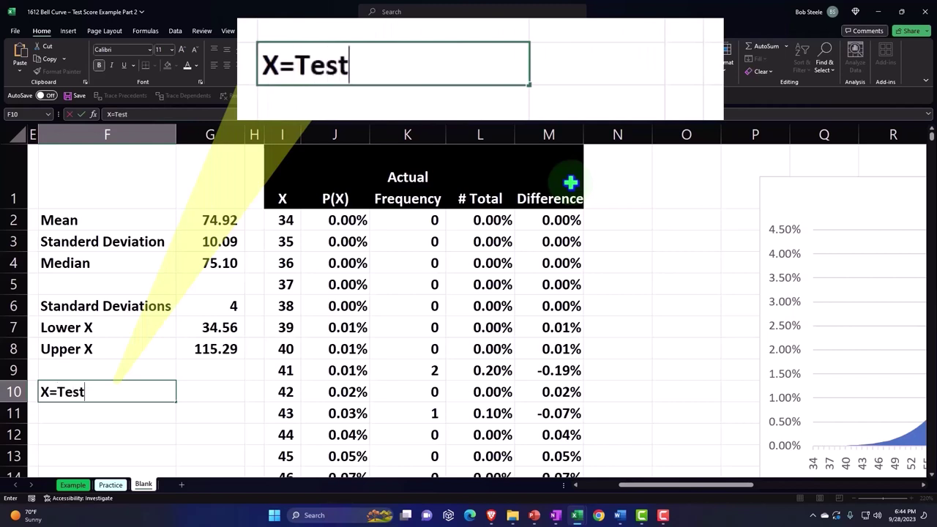
text( Score)
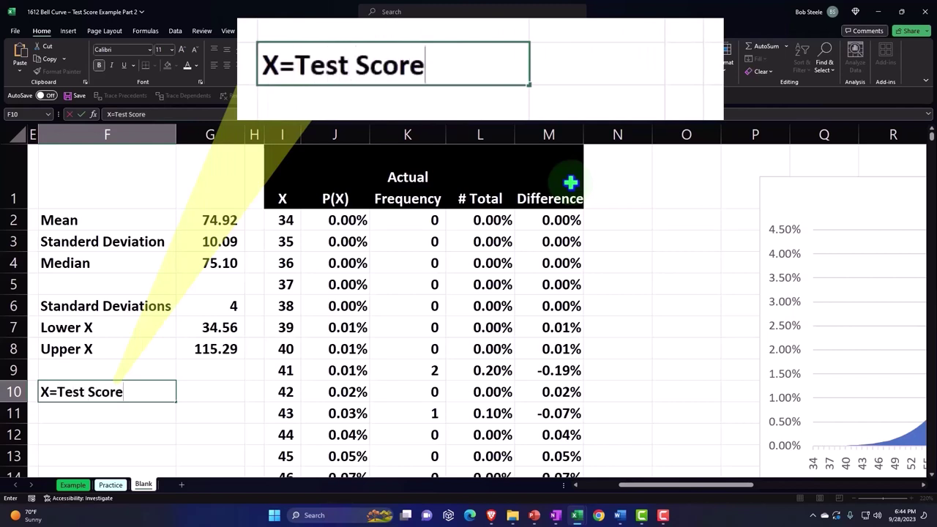
key(Tab)
text(80)
key(Return)
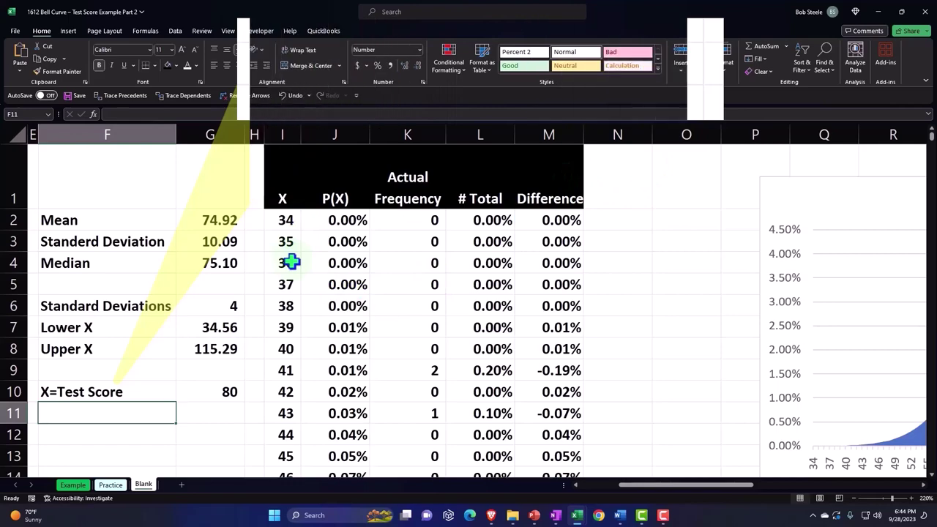
Examine the P(X) value and its NORM.DIST formula for test score 80 in the frequency table
scroll(290, 262, down, 5)
scroll(291, 262, down, 7)
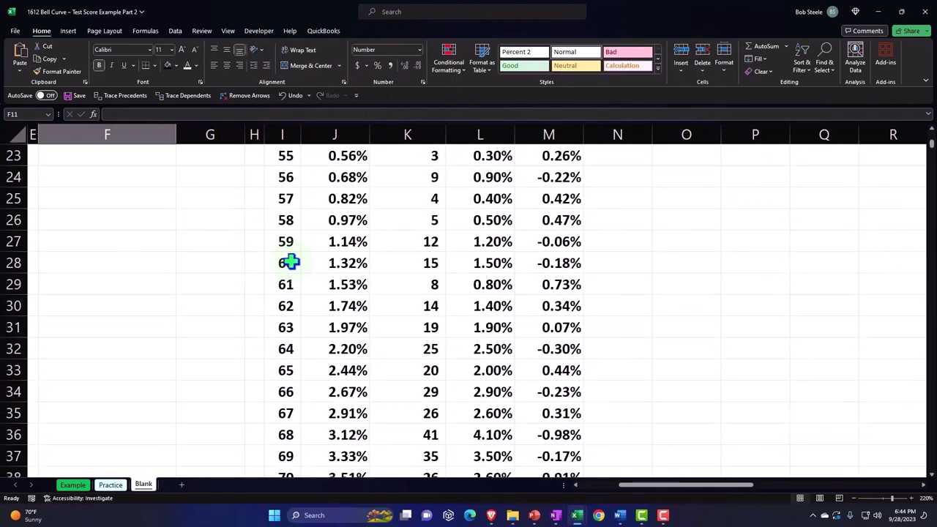
scroll(291, 262, down, 2)
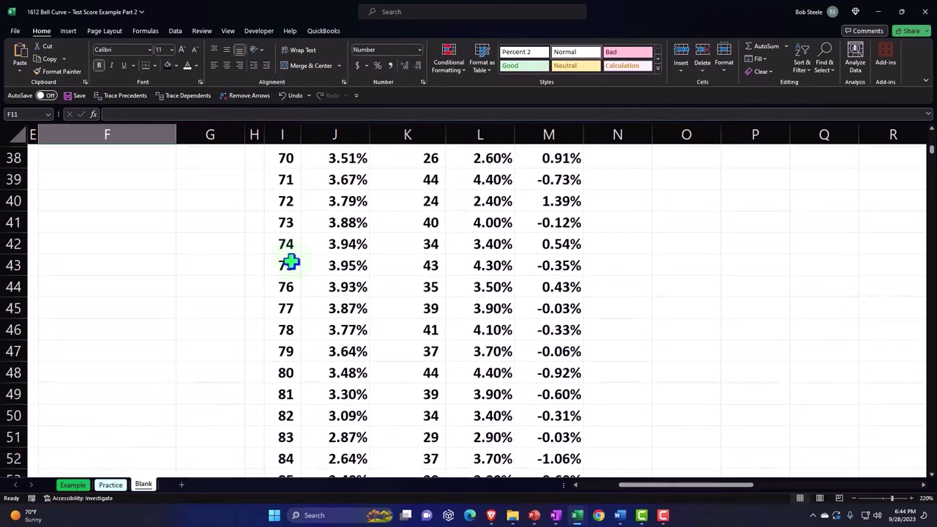
double_click(356, 371)
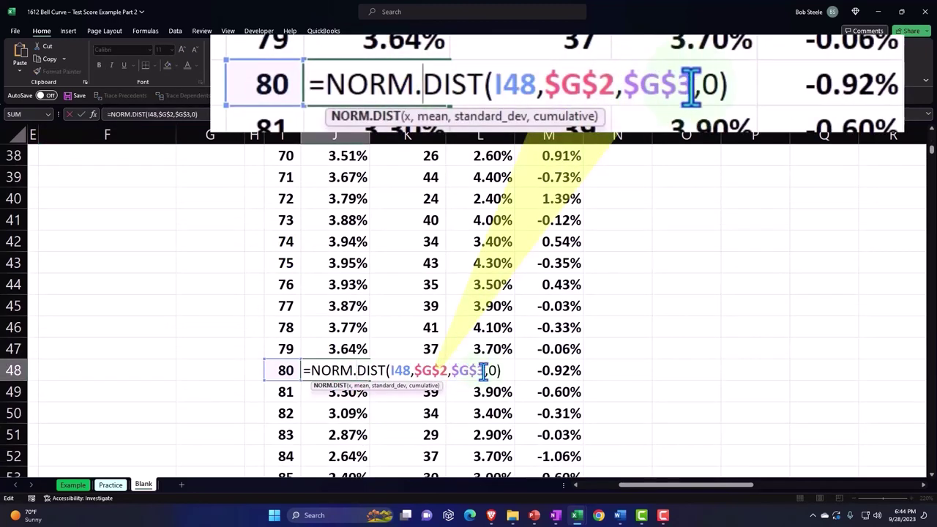
click(306, 370)
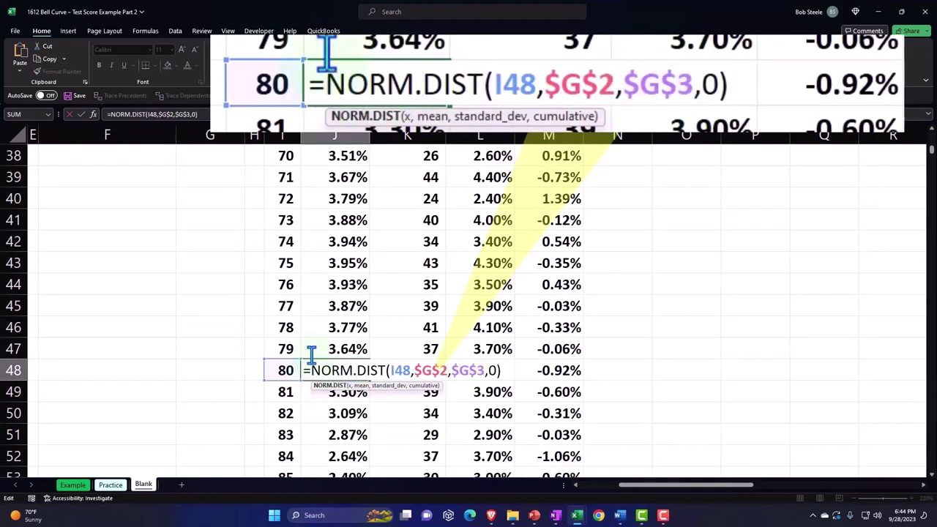
key(Return)
key(Up)
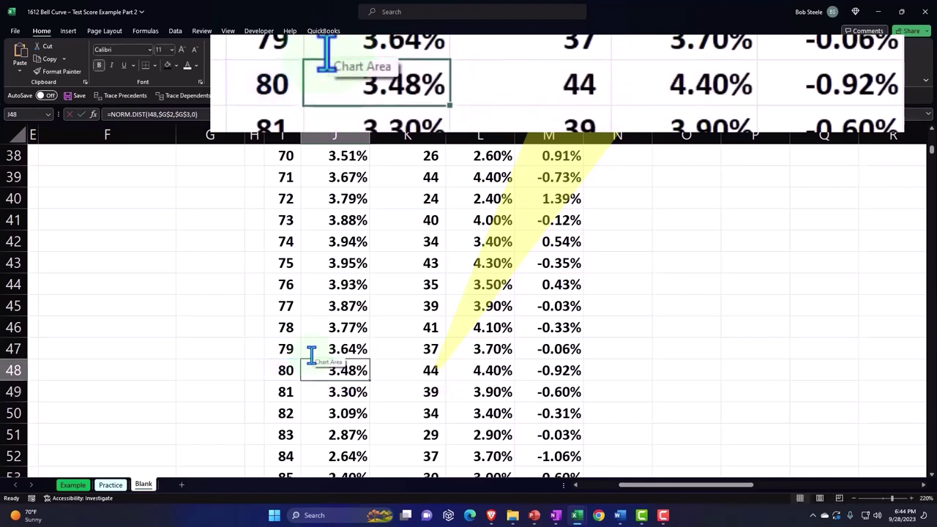
click(270, 375)
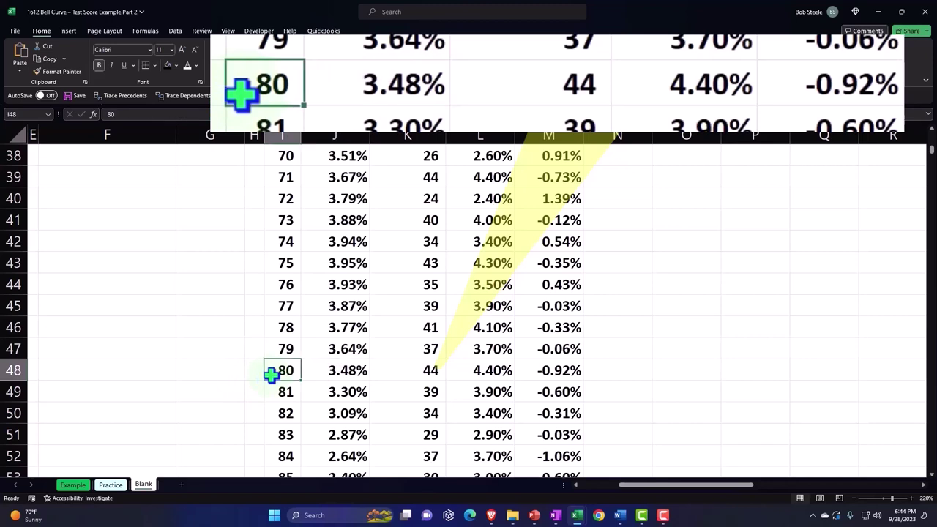
click(330, 372)
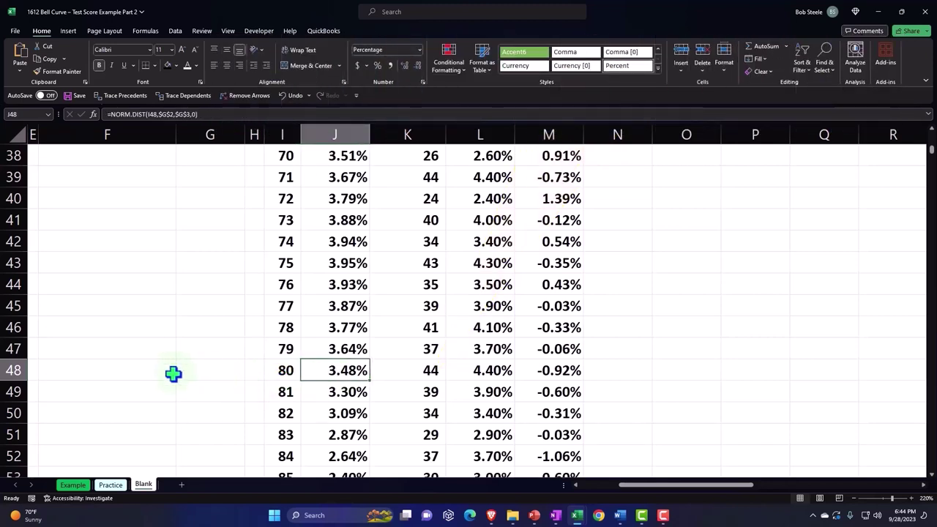
click(272, 374)
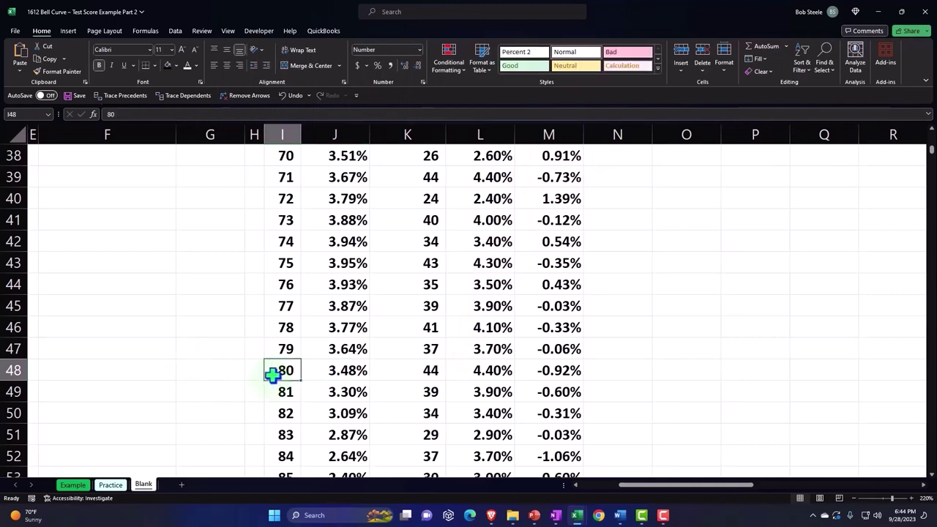
click(307, 372)
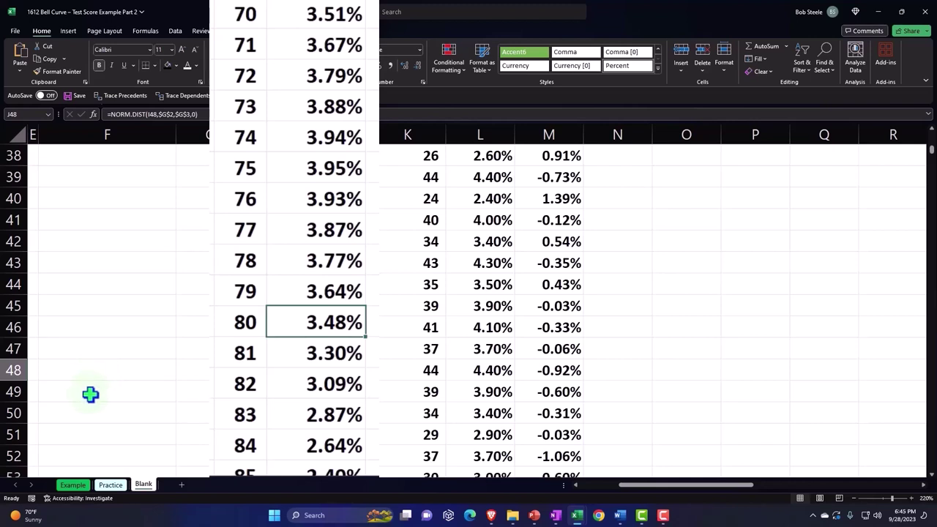
Select the P(X) values from score 80 up to score 34 and check their sum
drag(310, 322, 293, 143)
drag(293, 80, 294, 107)
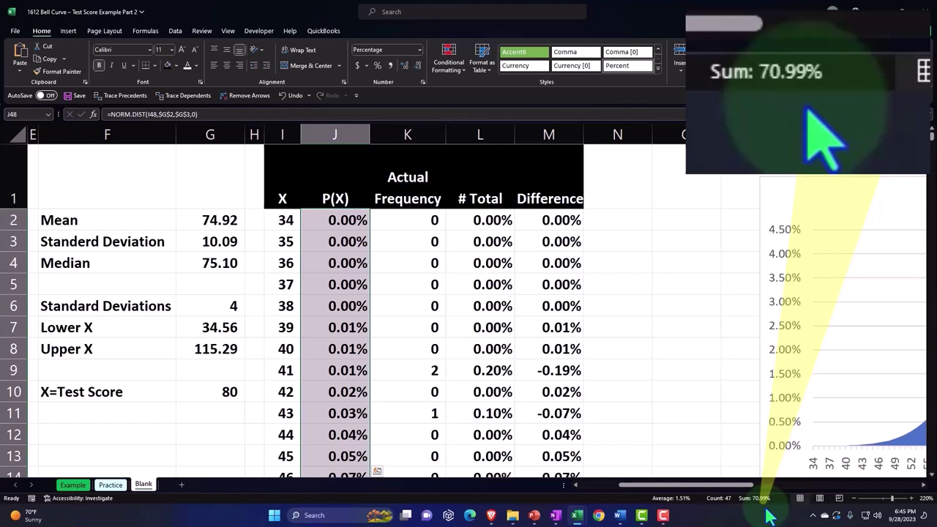
click(109, 432)
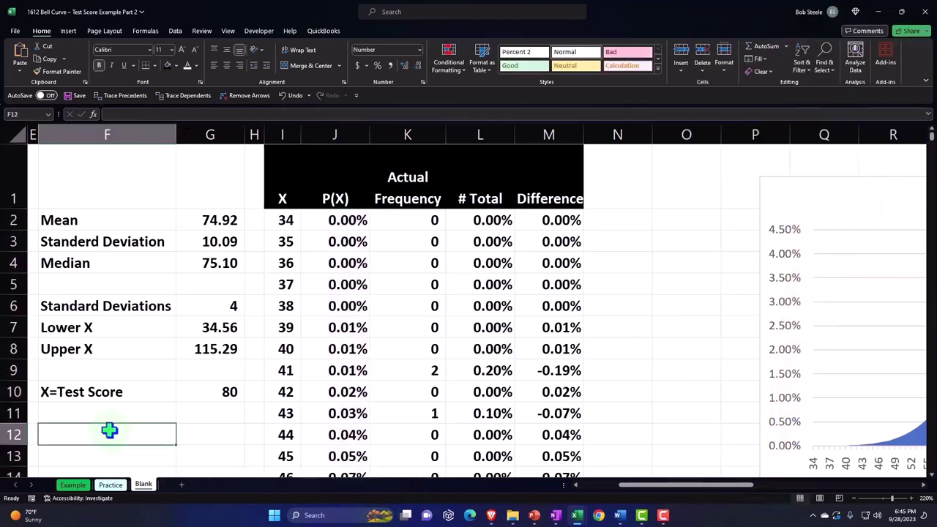
Add the label "Operator (Oragne)" in F11 below the test score and enter "<=" beside it in G11
click(94, 417)
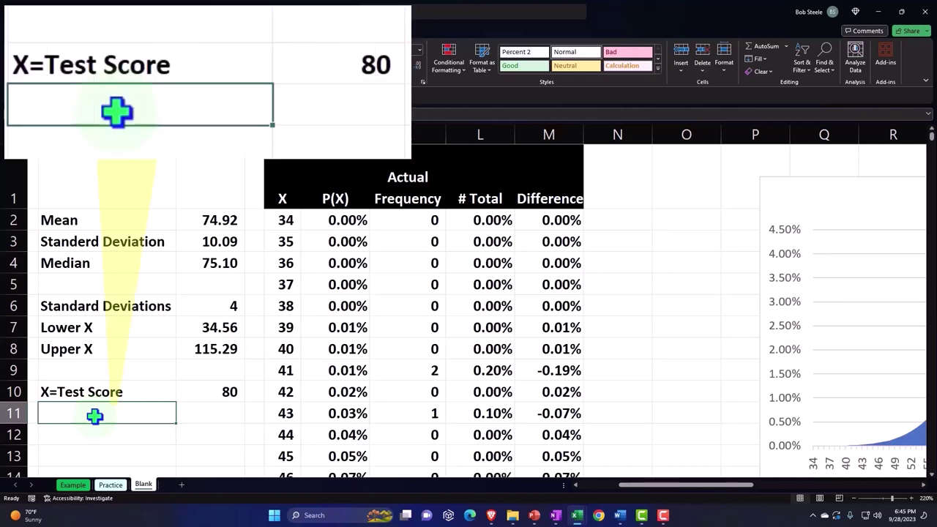
text(O)
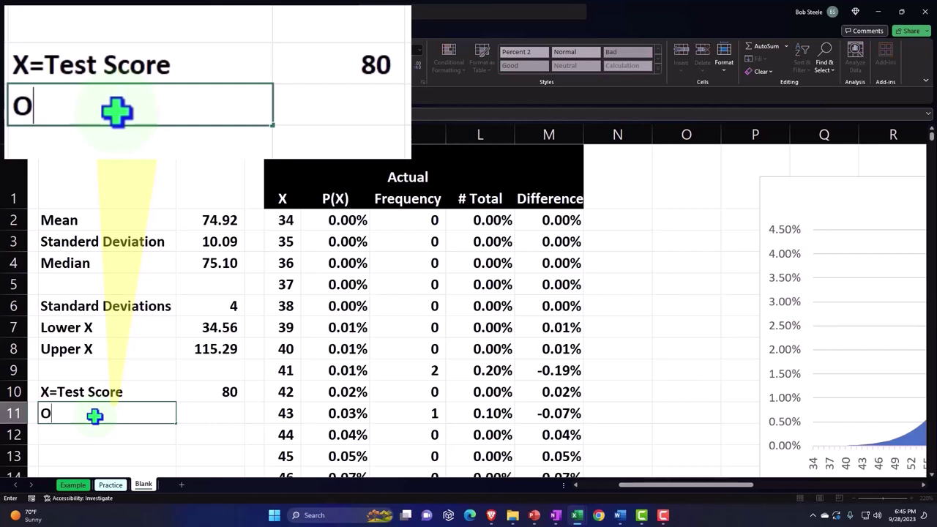
text(op)
key(BackSpace)
key(BackSpace)
text(p)
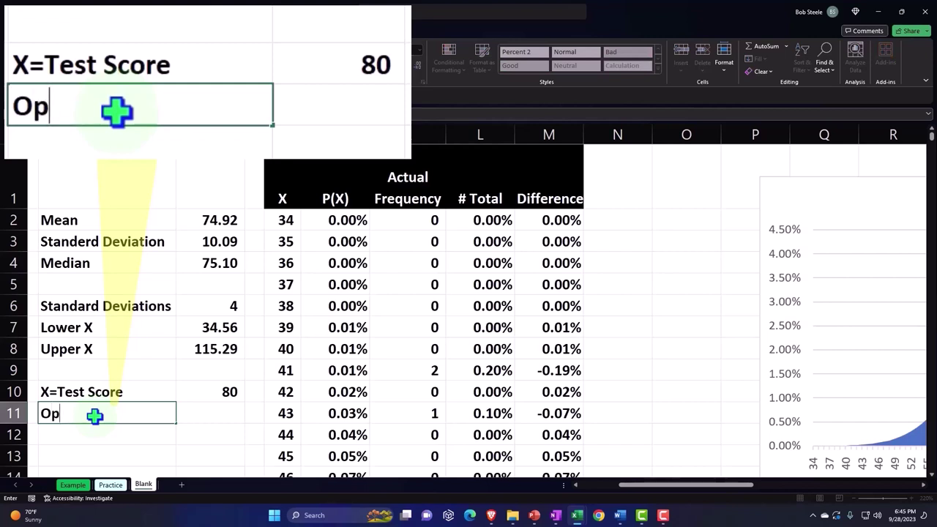
text(e)
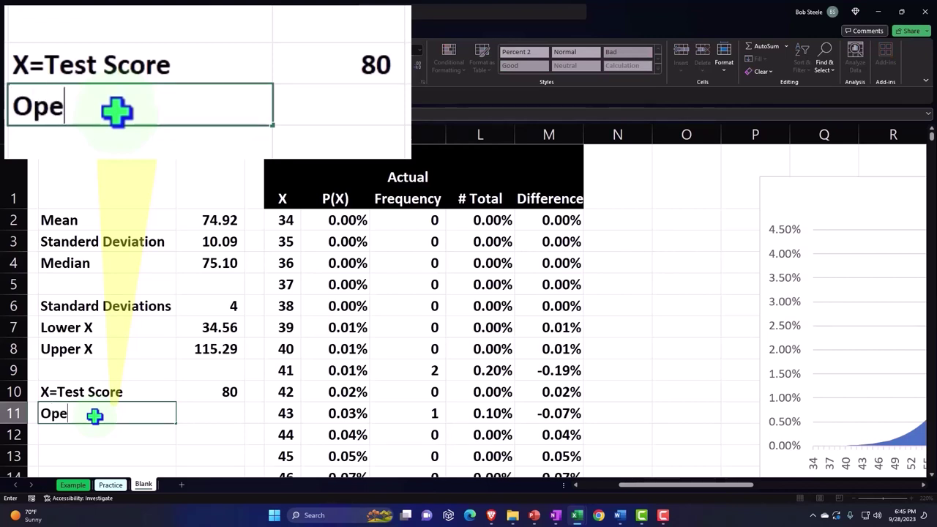
text(rator ()
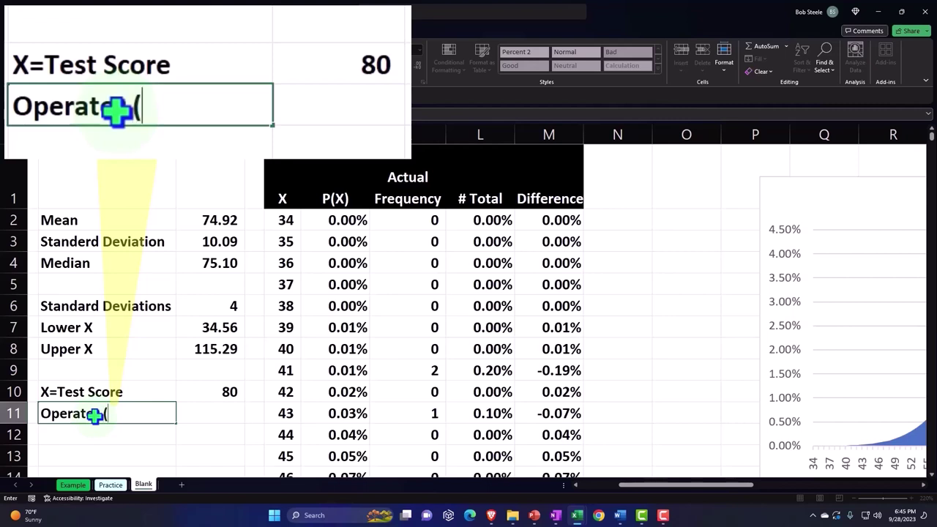
text(Oragne)
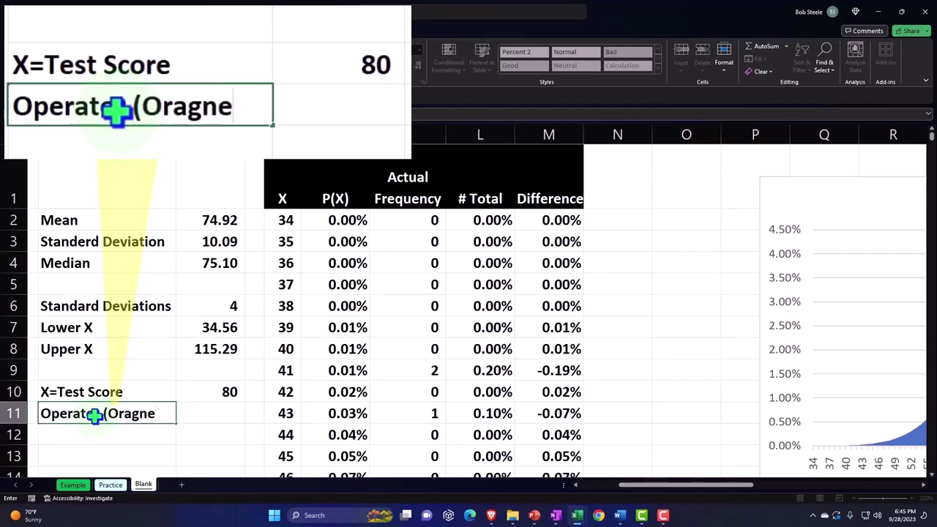
text())
key(Tab)
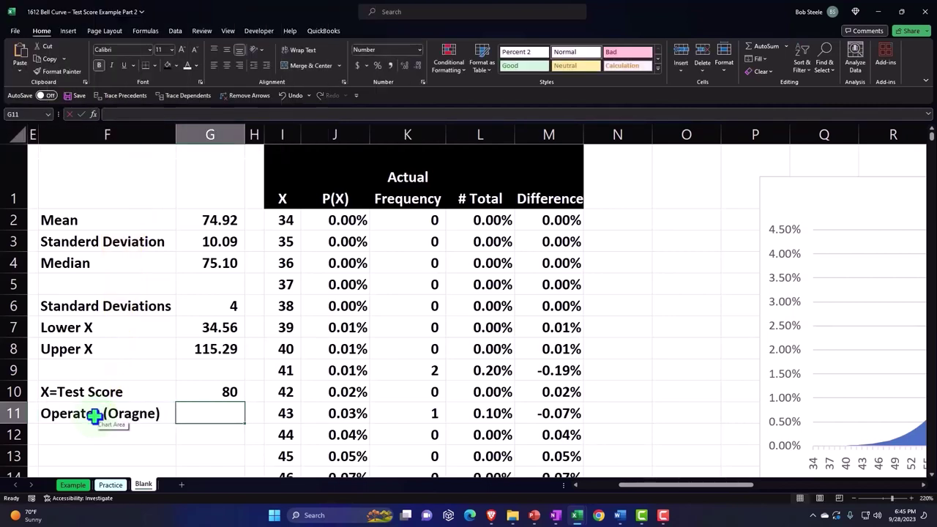
text(<=)
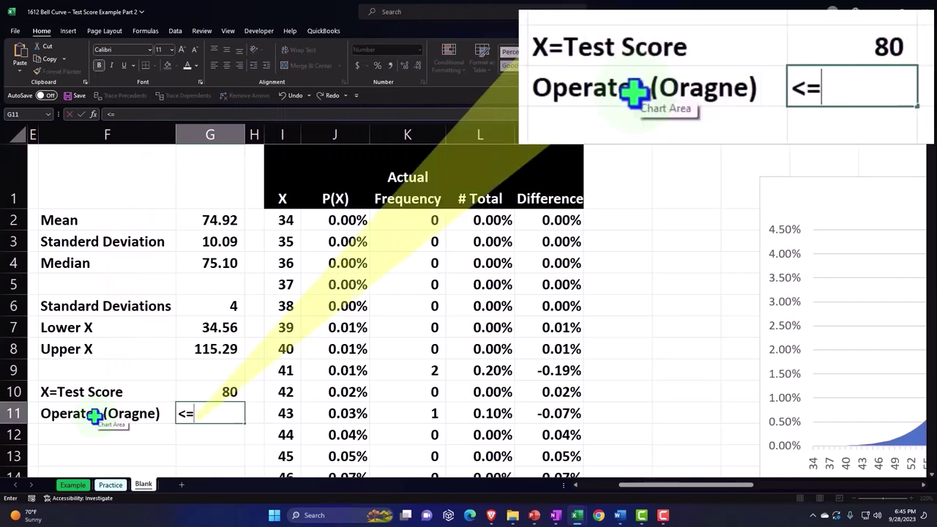
key(Return)
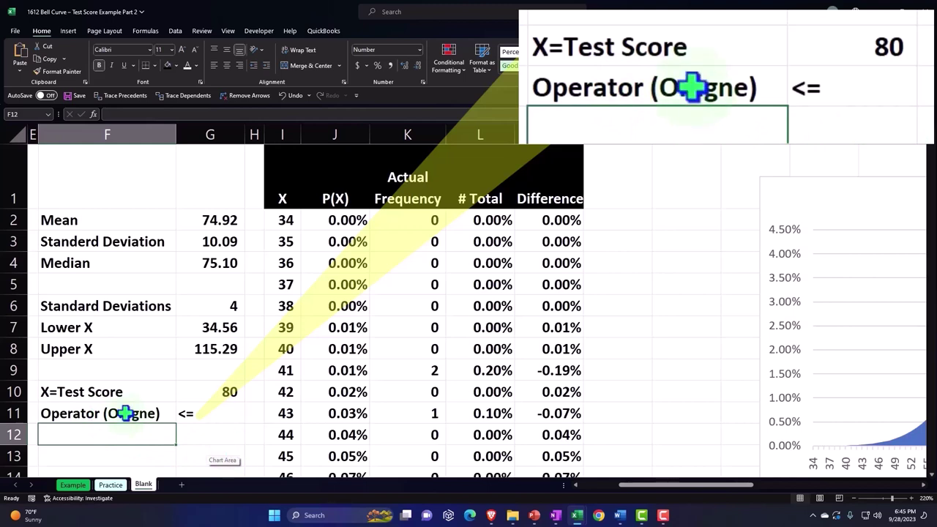
Fill the operator row cells F11:G11 with the standard orange color
drag(126, 412, 213, 430)
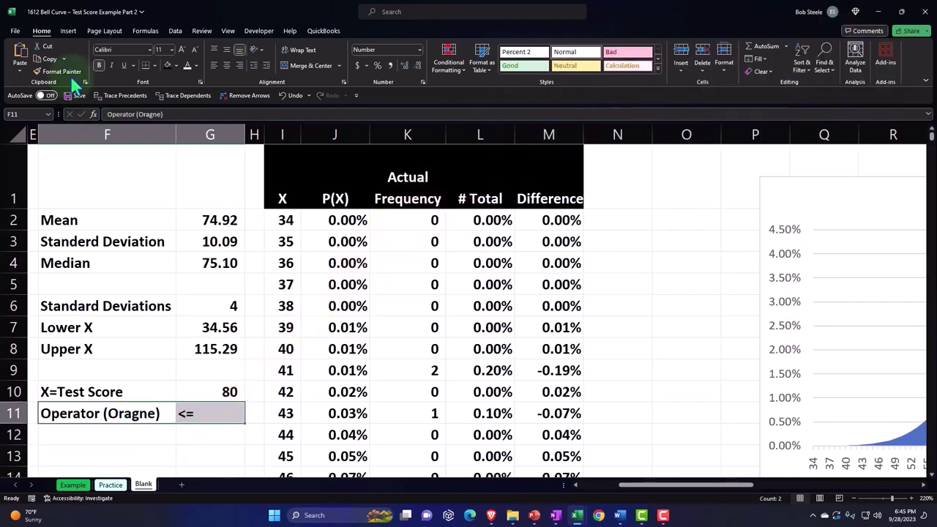
click(176, 65)
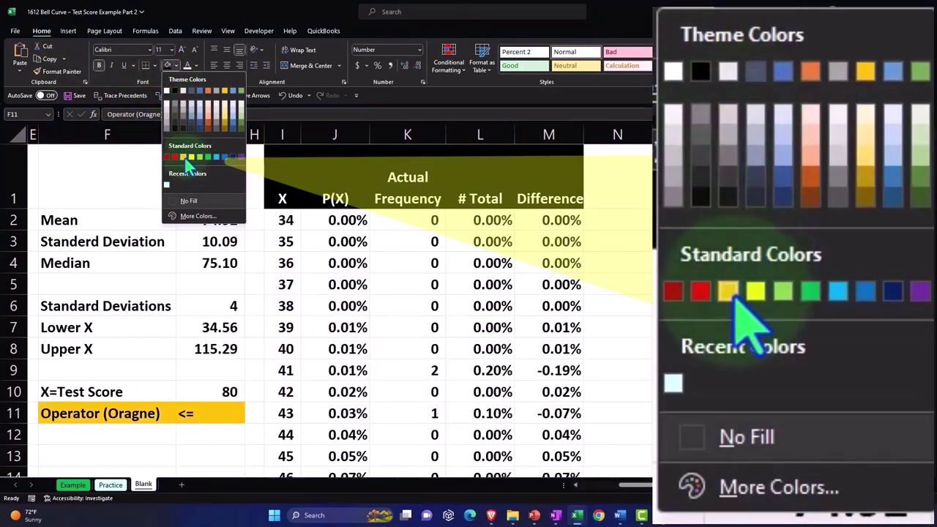
click(186, 157)
Enter the label "P(x<=80)" in F12 below the operator row
click(82, 443)
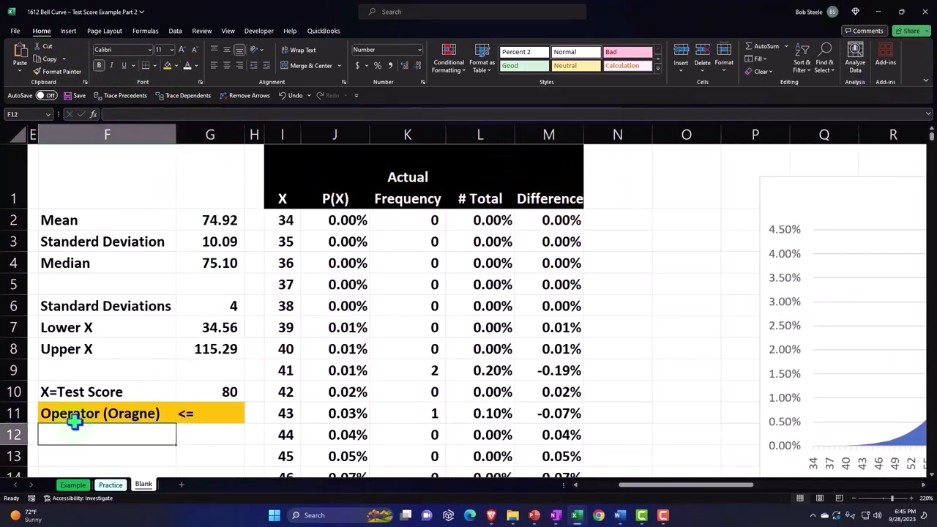
scroll(93, 371, down, 1)
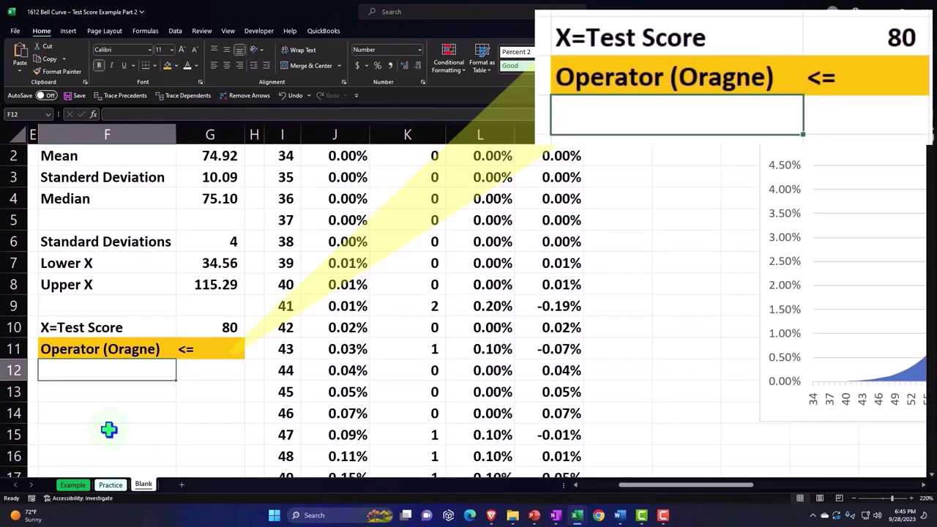
text(P()
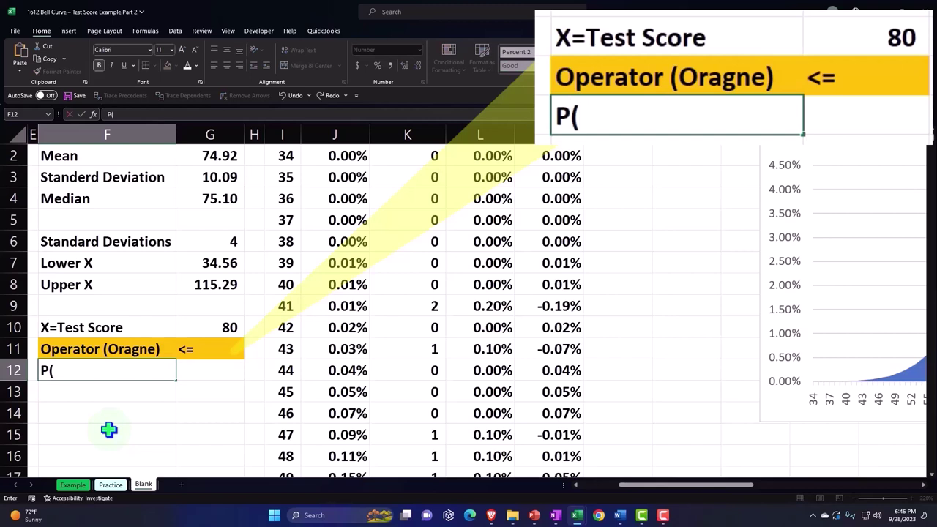
text(x<)
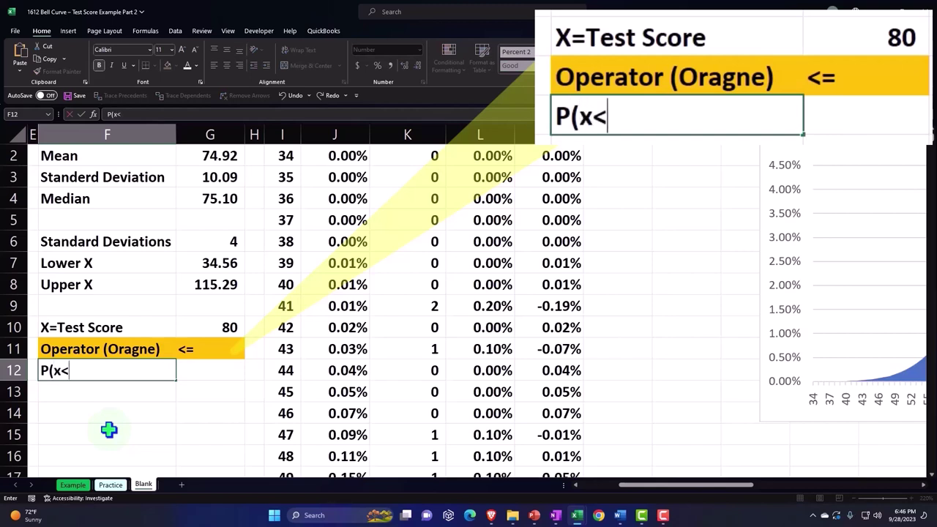
text(=80)
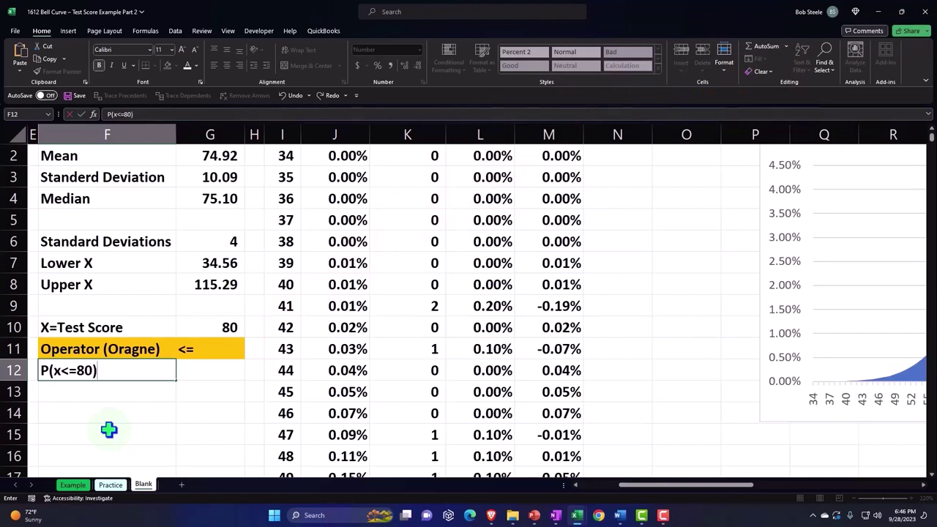
key(Return)
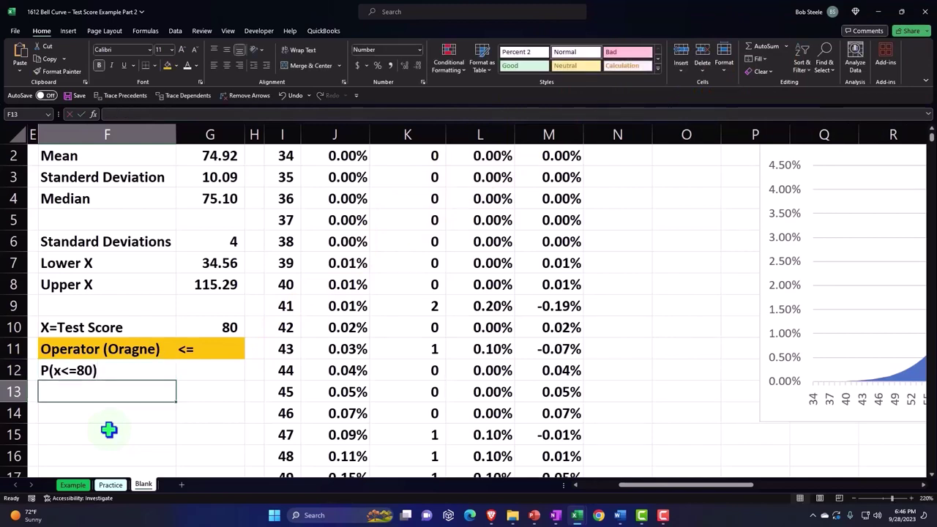
Start converting the F12 label into a formula by adding an equals sign and enclosing P(x<= in quotation marks
click(94, 370)
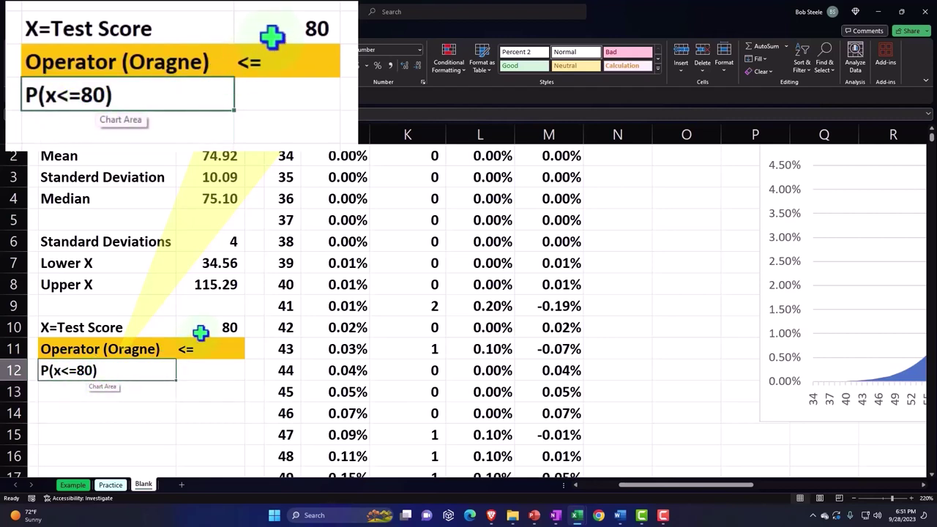
double_click(113, 371)
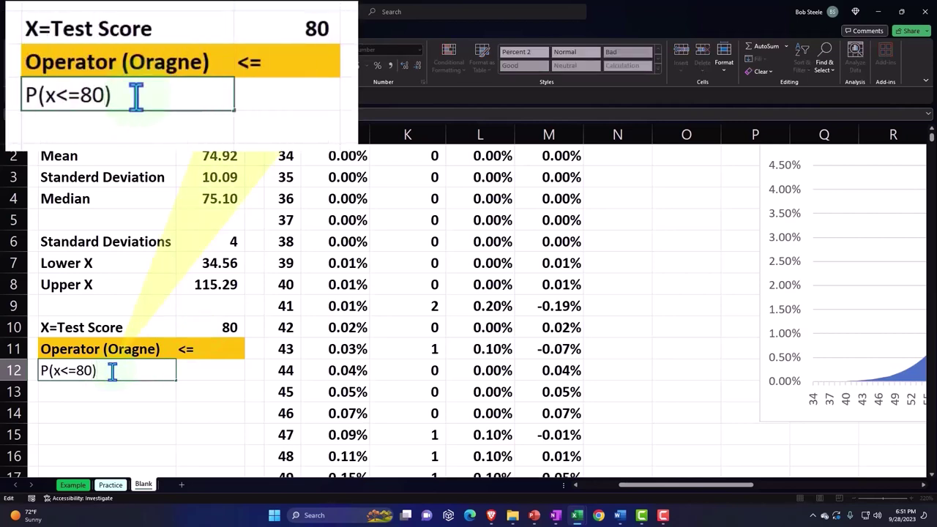
key(Home)
text(=)
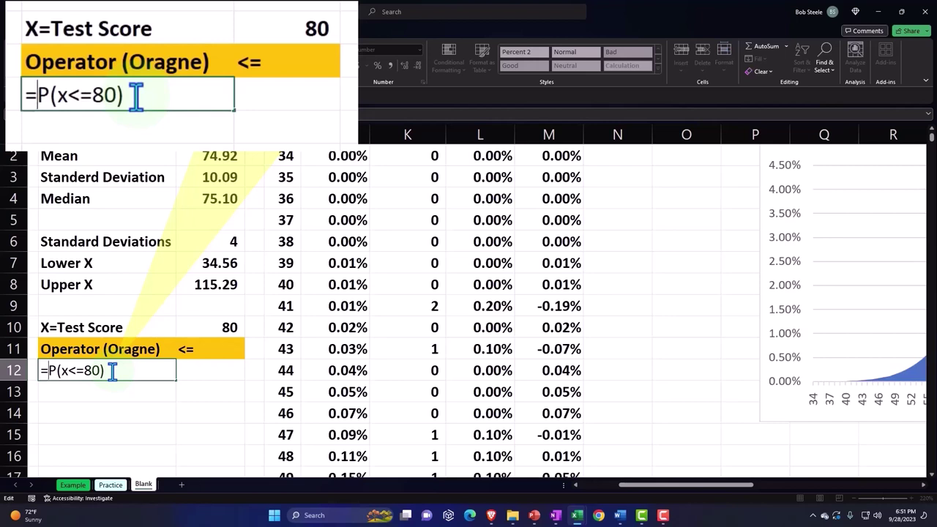
text(")
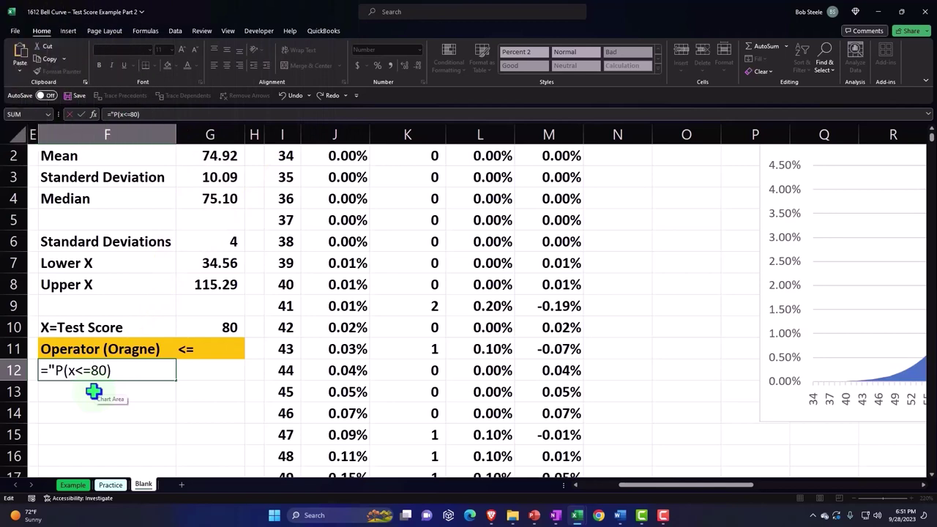
text(")
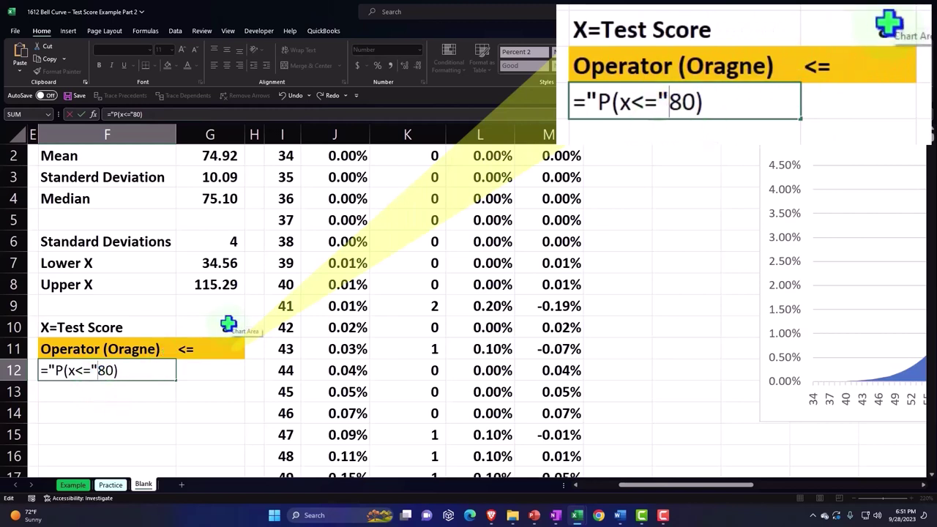
Replace the fixed 80 in F12 with a reference to the test score, completing the formula ="P(x<="&G10&")"
click(100, 370)
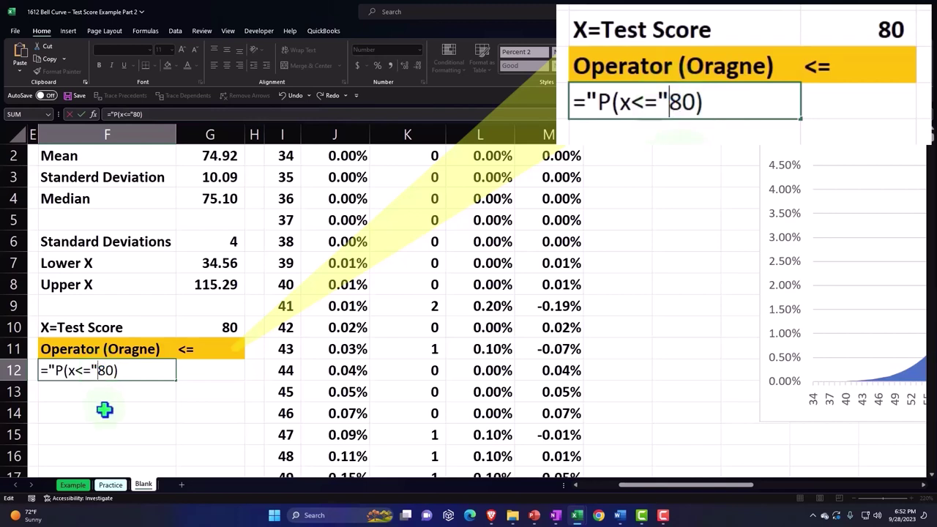
text(&)
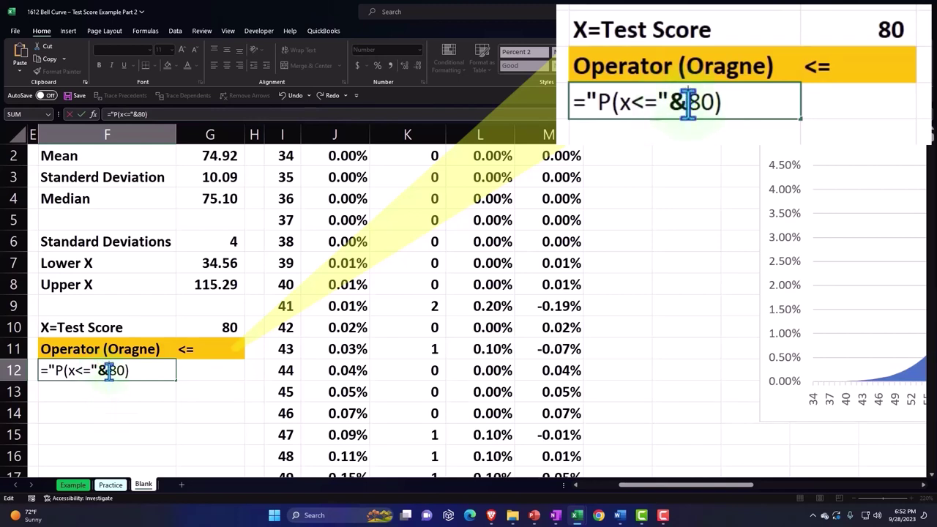
drag(109, 370, 123, 370)
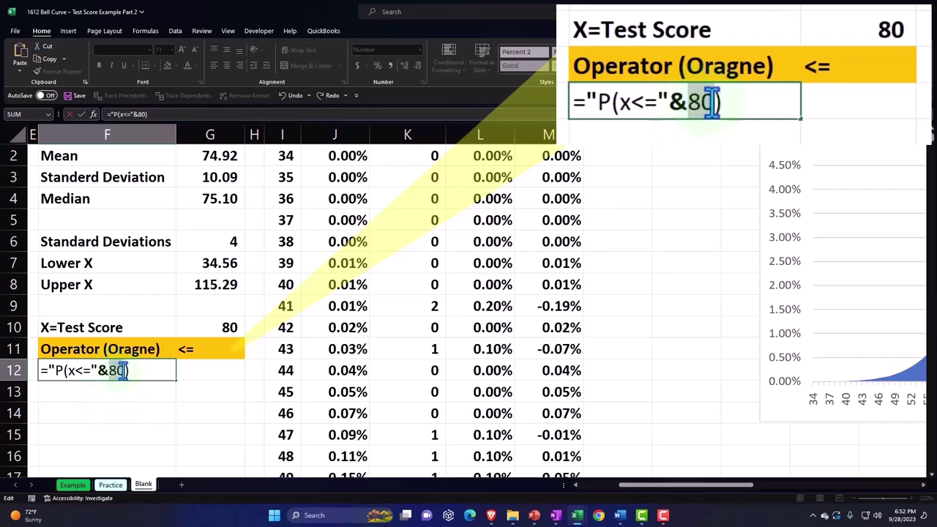
click(230, 327)
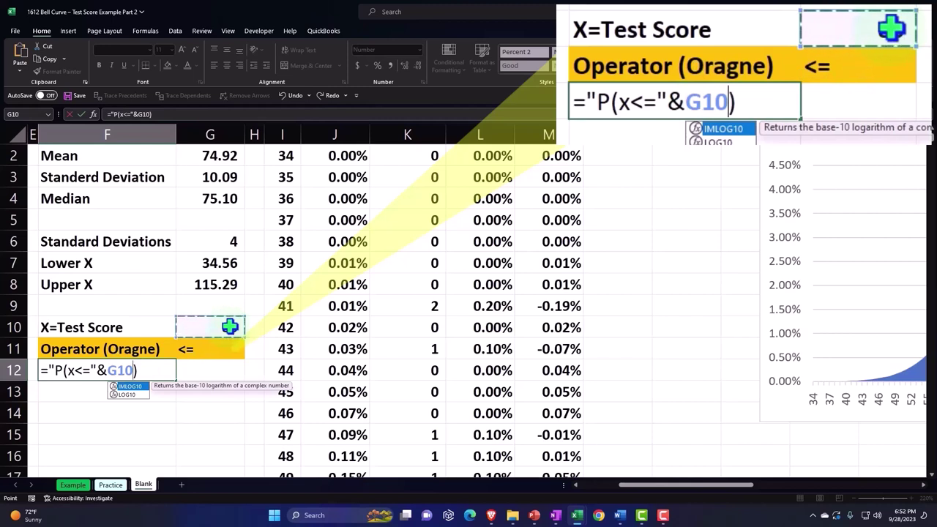
text(&)
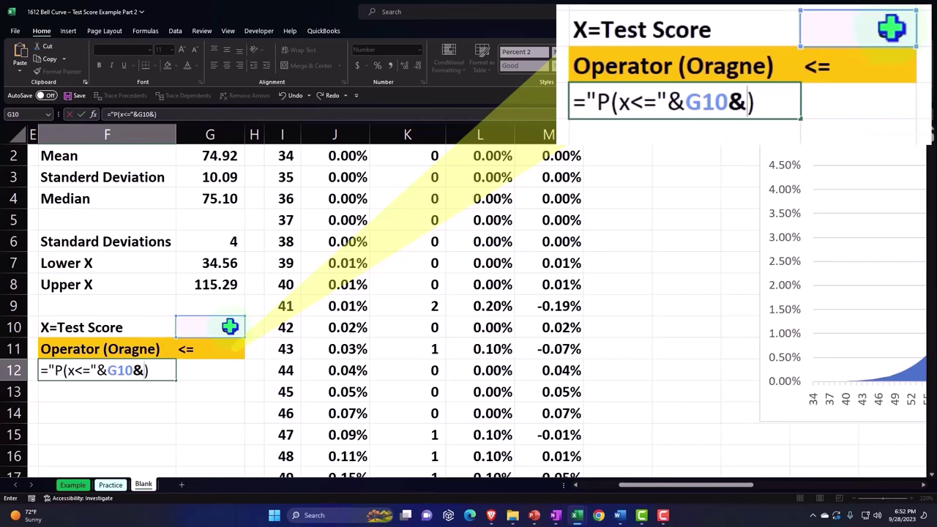
text("))
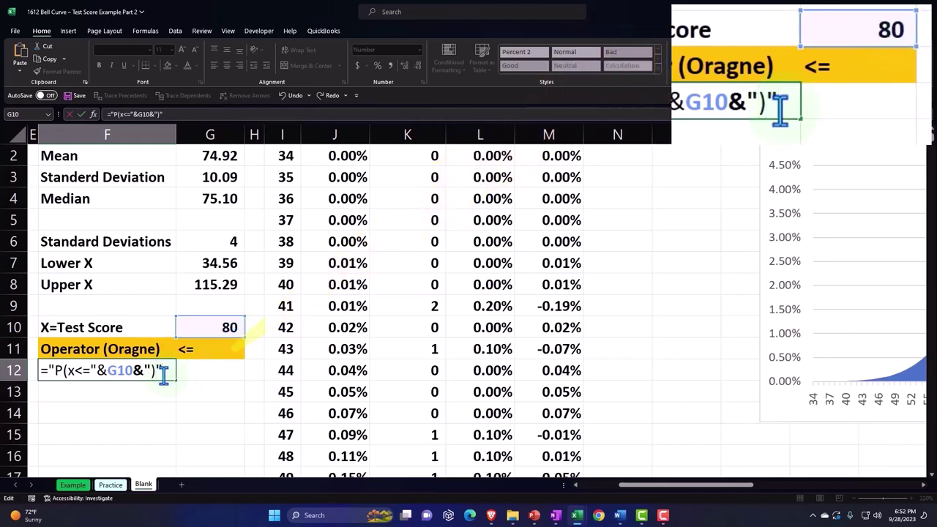
text(")
key(Return)
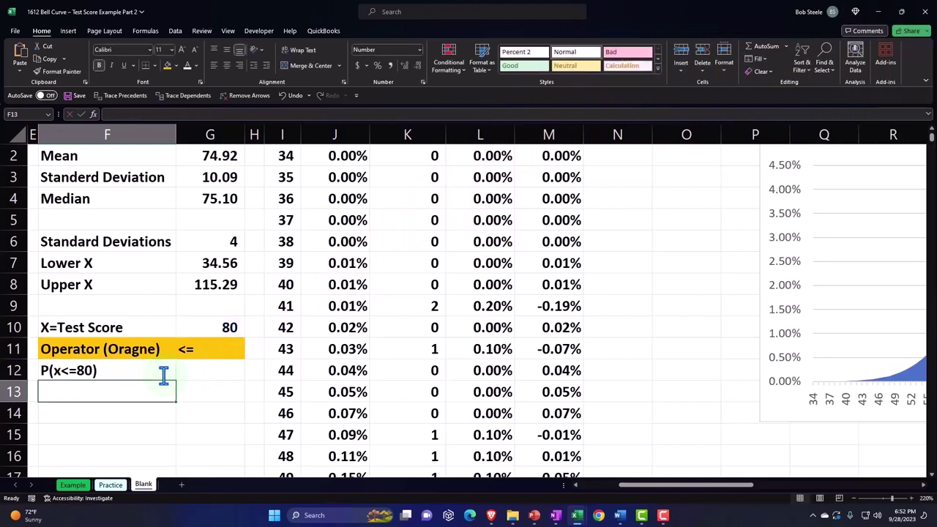
Test the dynamic label by changing the test score in G10 to 90, and set it back to 80
click(201, 328)
text(90)
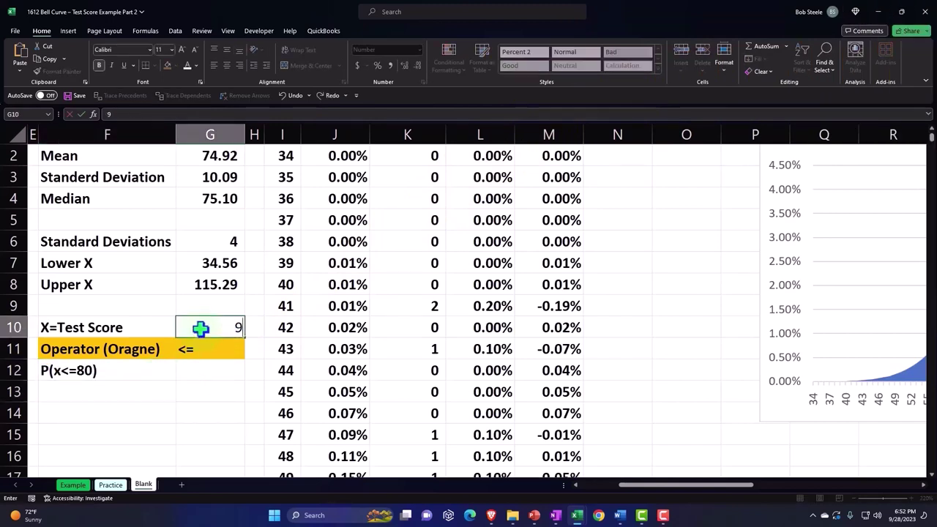
key(ctrl+Return)
text(80)
key(Return)
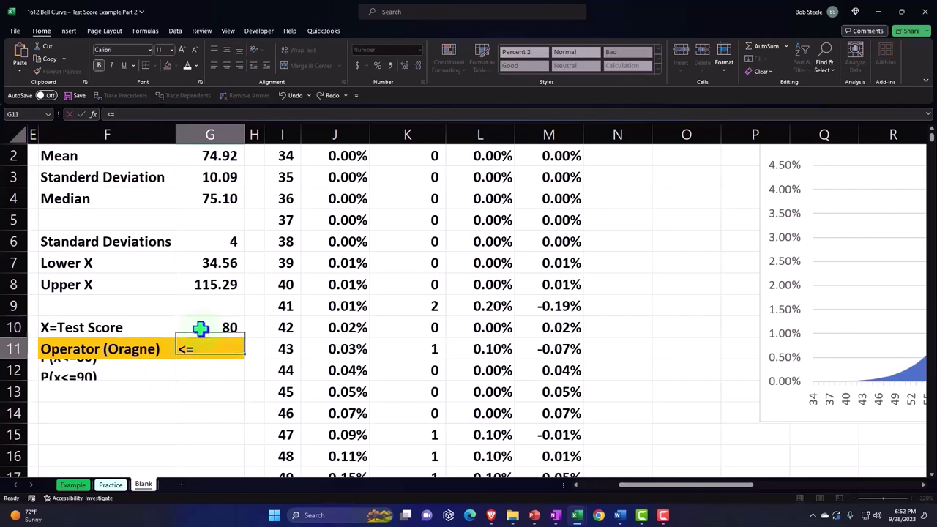
Begin a formula in G12 beside the P(x<=80) label
key(Return)
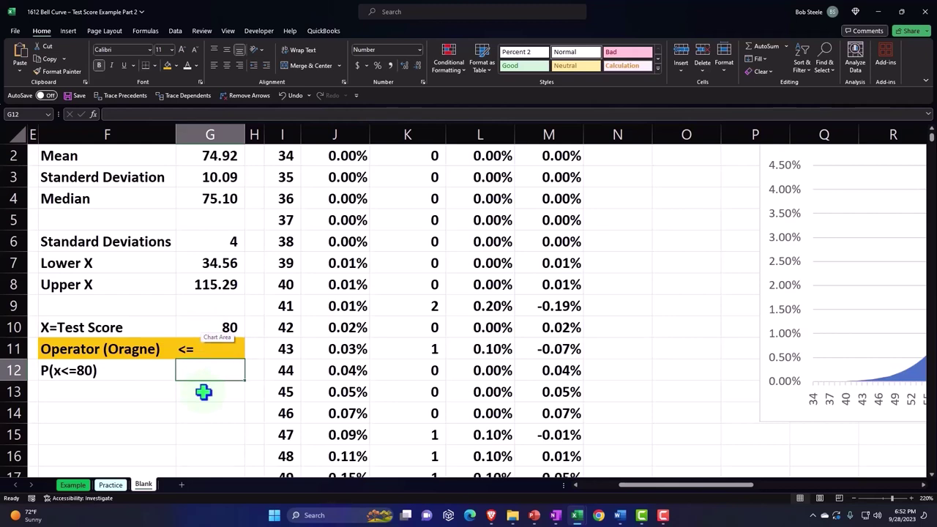
text(=)
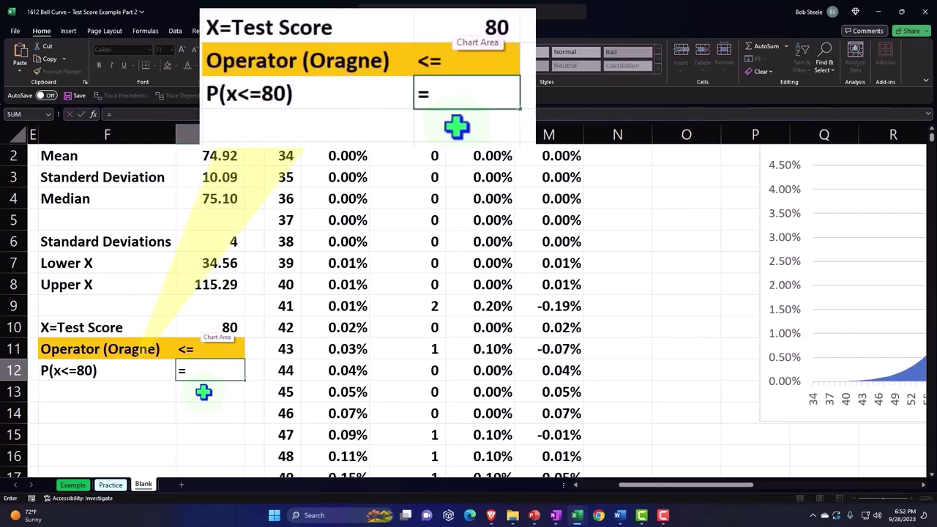